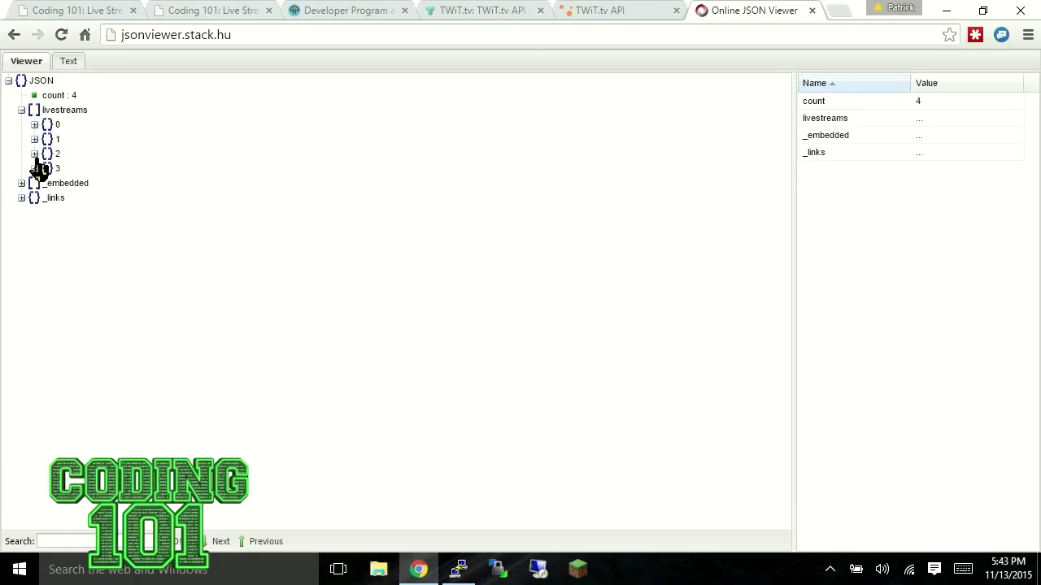
Expand livestreams entries 2 (All Live Streams) and 1 (iOS Streams) in the tree
left_click(34, 154)
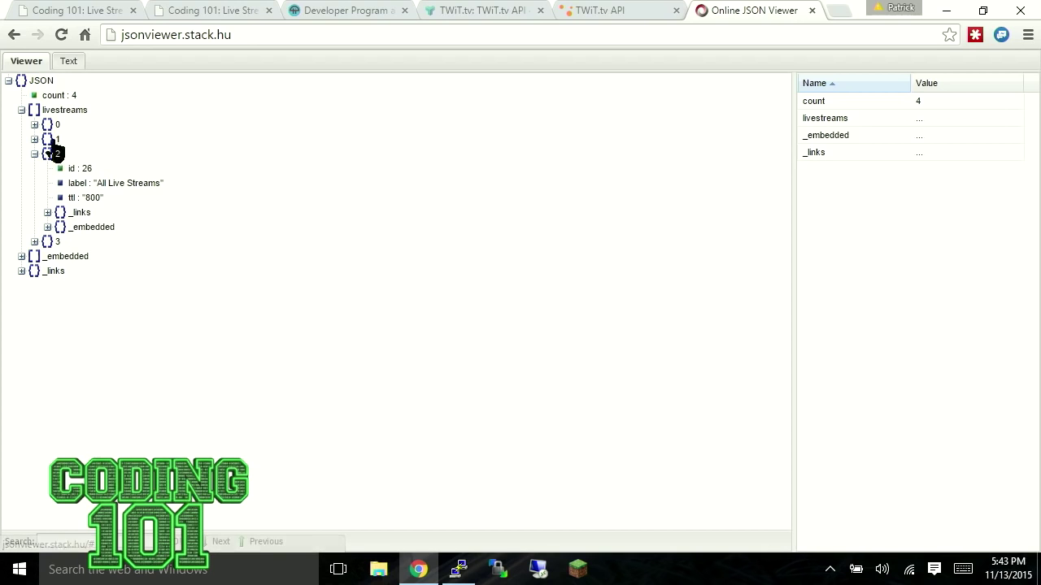
left_click(35, 140)
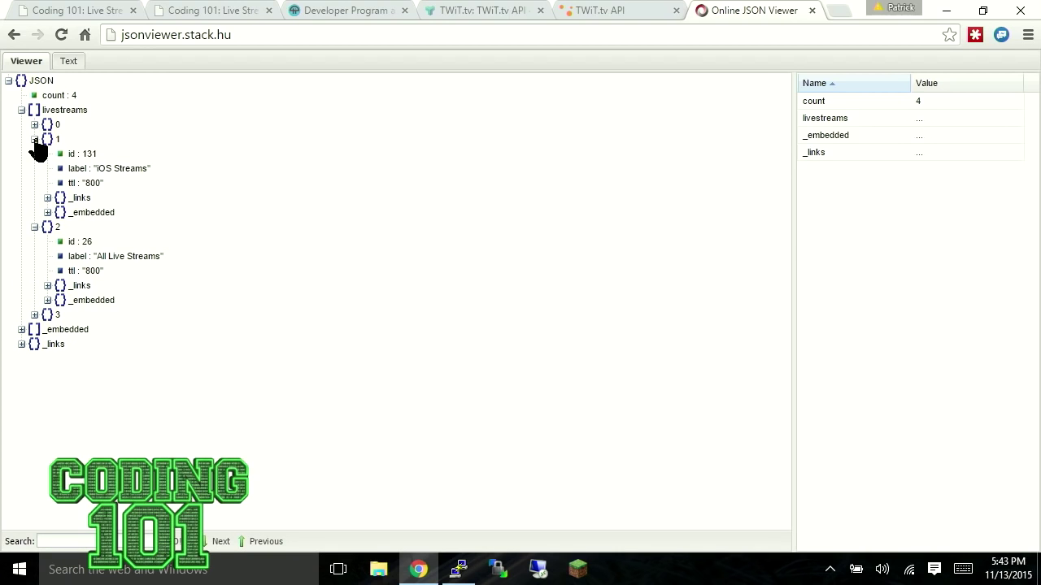
Inspect the raw JSON, selecting the text from icecast-audio, then go back to the tree view
left_click(74, 65)
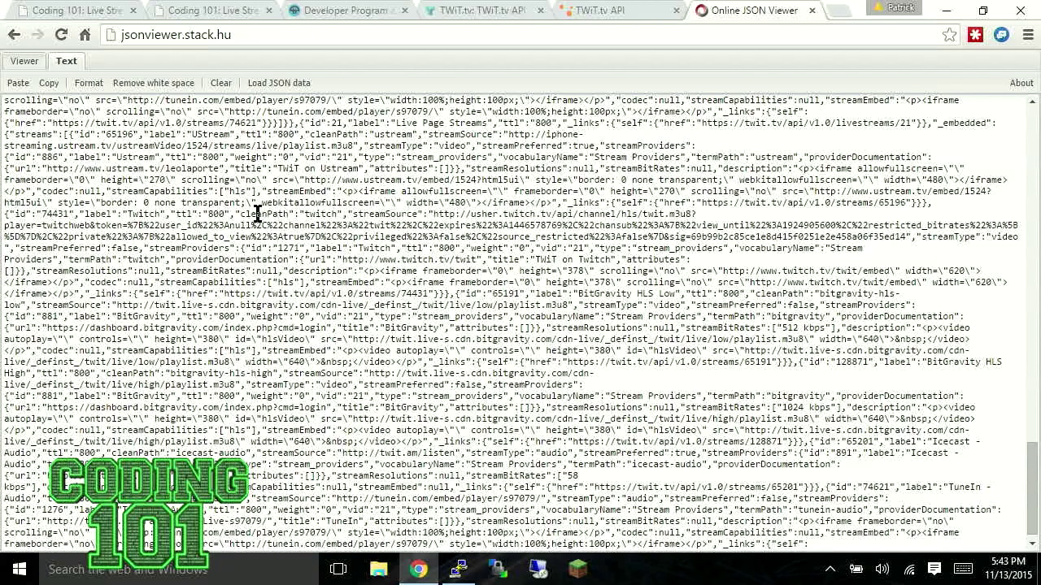
left_click_drag(248, 217, 274, 215)
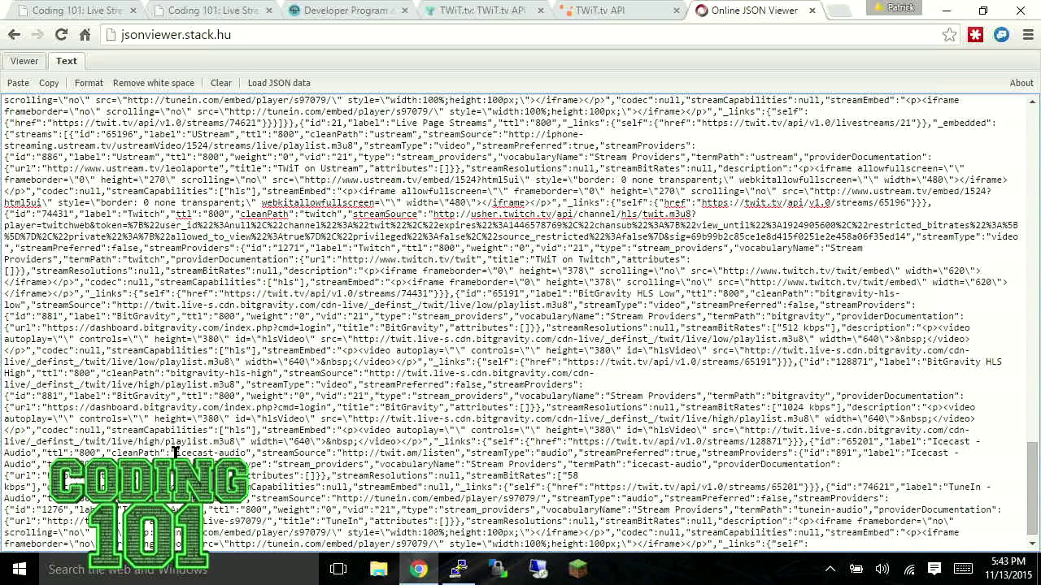
left_click_drag(244, 452, 454, 453)
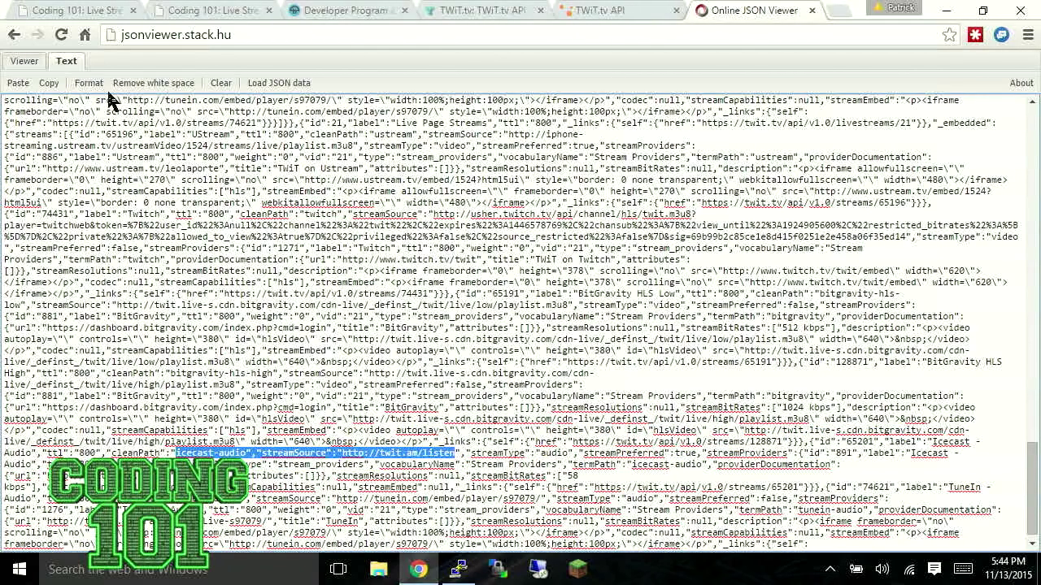
left_click(26, 65)
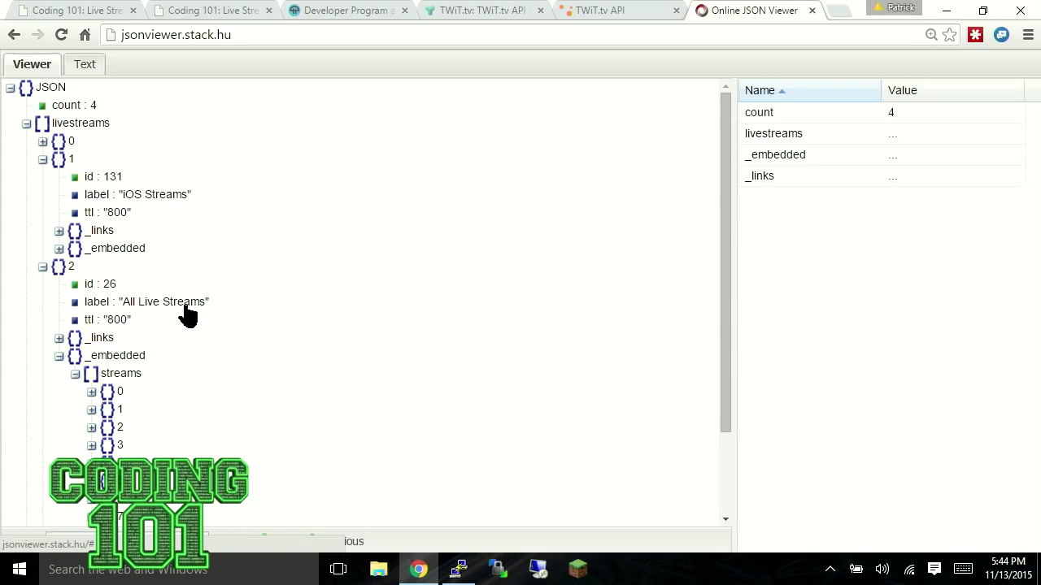
left_click(71, 11)
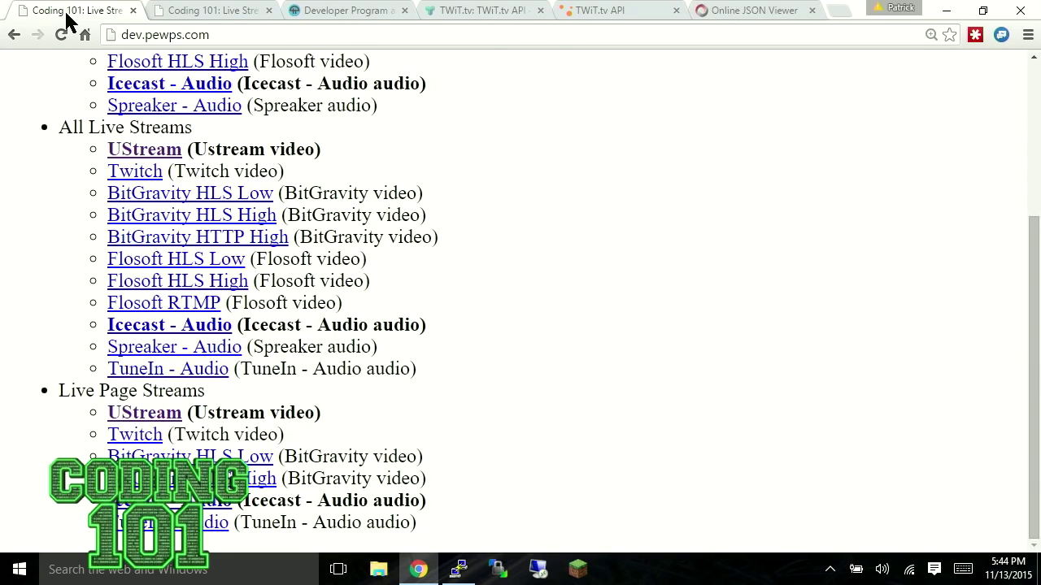
scroll(134, 120, "up", 3)
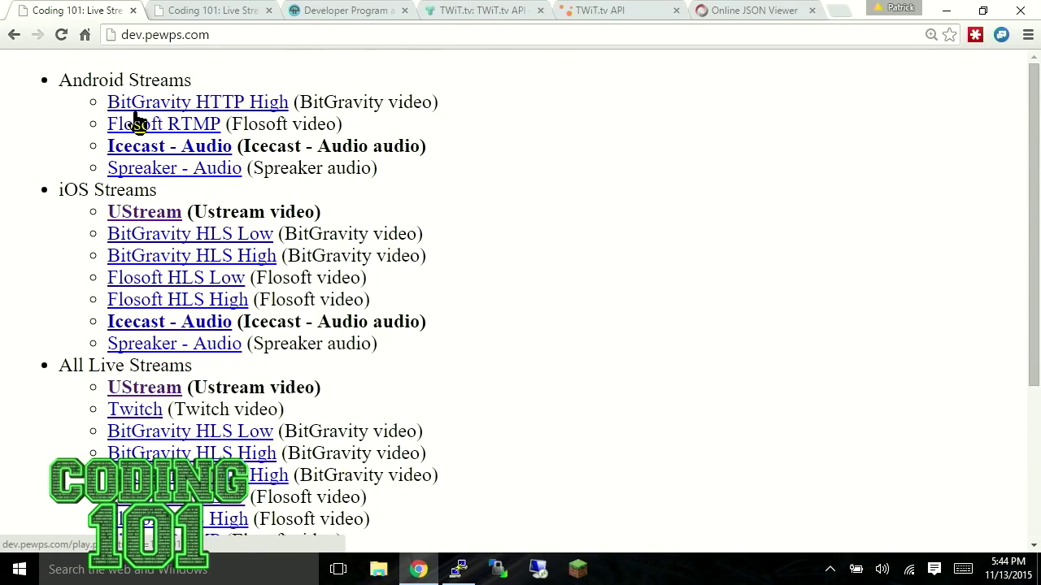
left_click(750, 18)
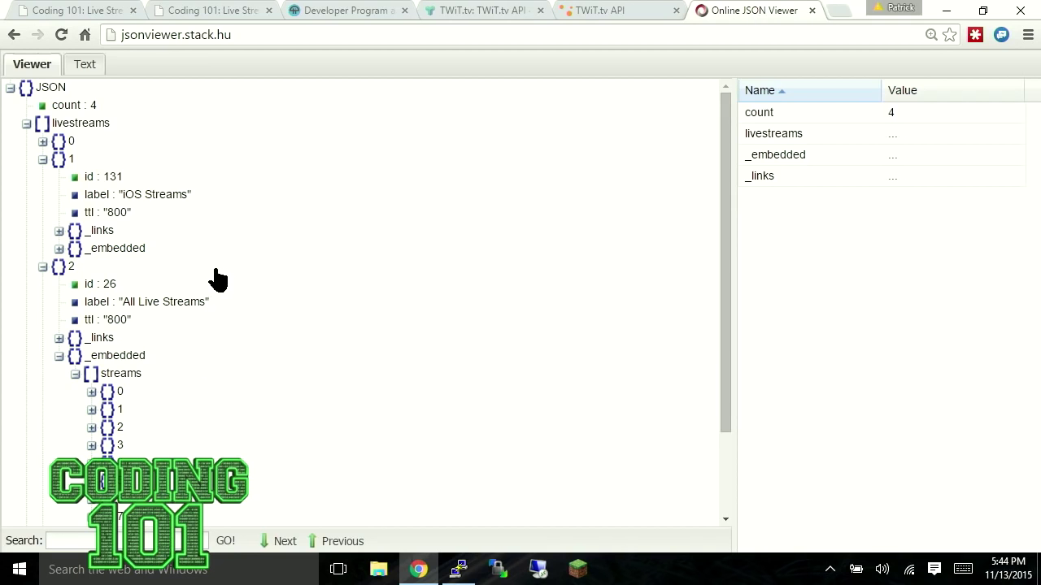
Expand stream 0 (UStream) and show its cleanPath and m3u8 streamSource in the Name/Value panel
left_click(91, 393)
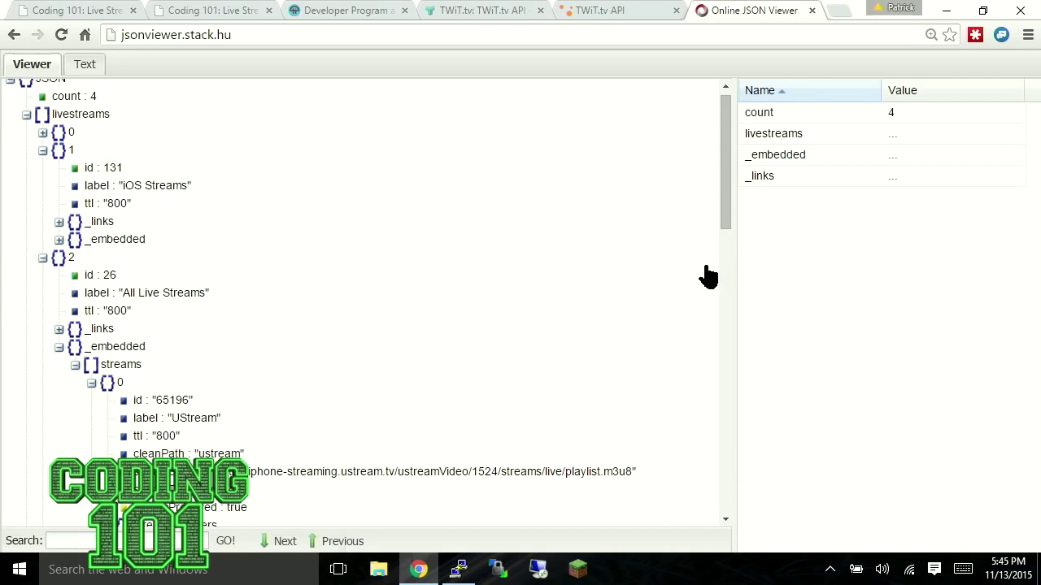
left_click_drag(728, 209, 734, 291)
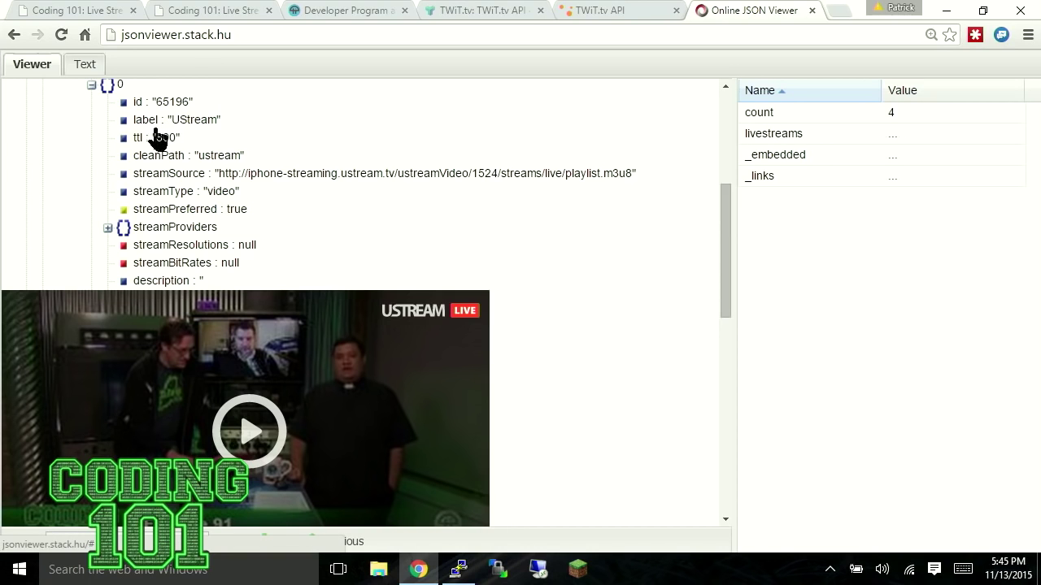
left_click(218, 160)
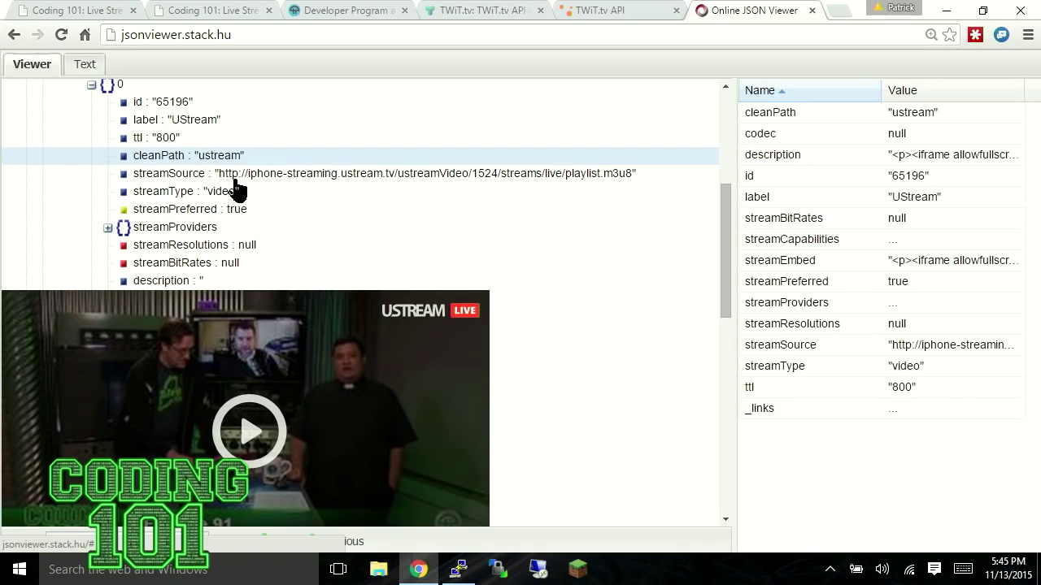
left_click(235, 180)
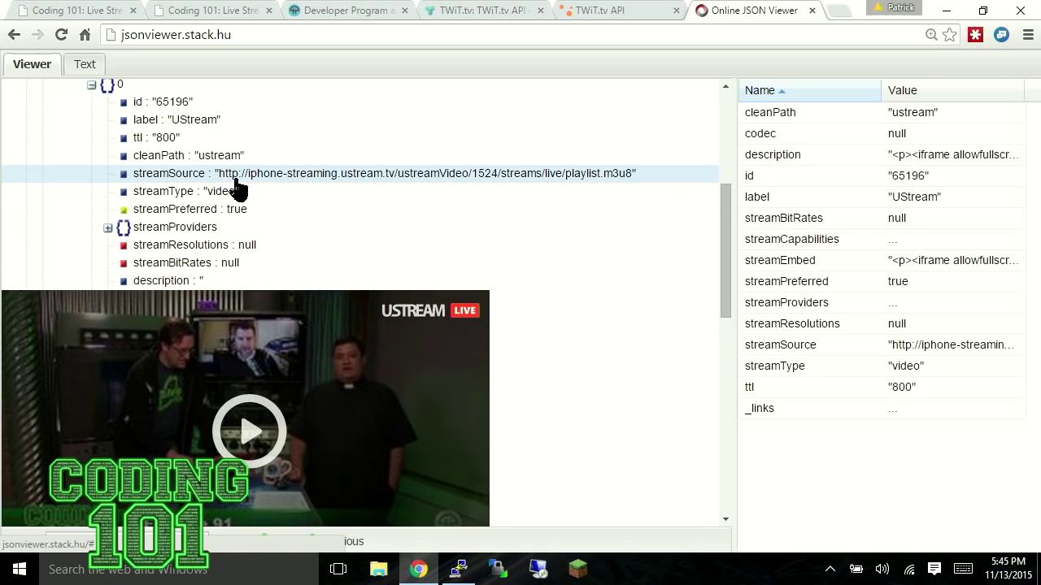
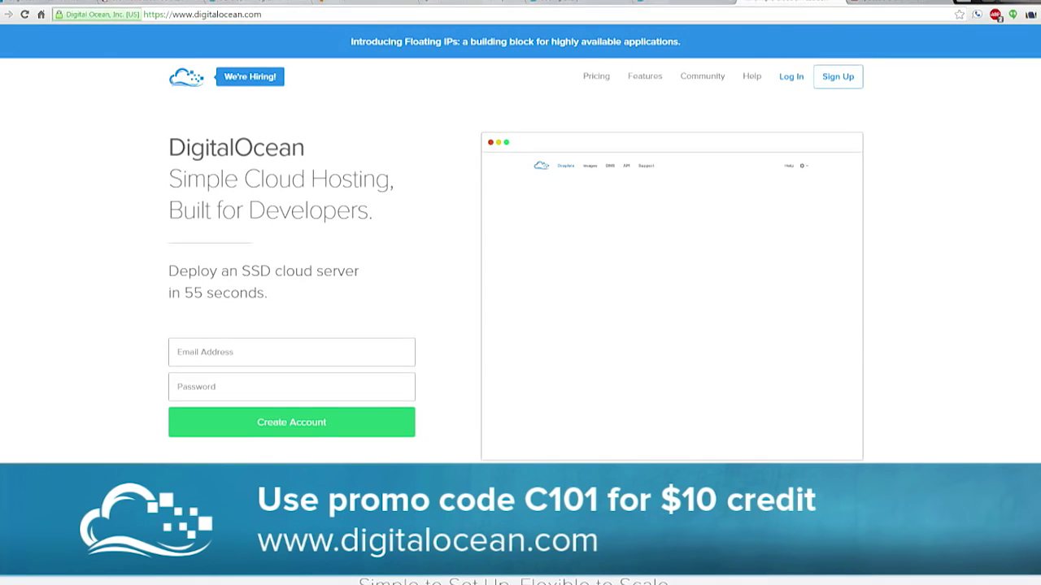
scroll(520, 244, "down", 3)
scroll(520, 320, "down", 3)
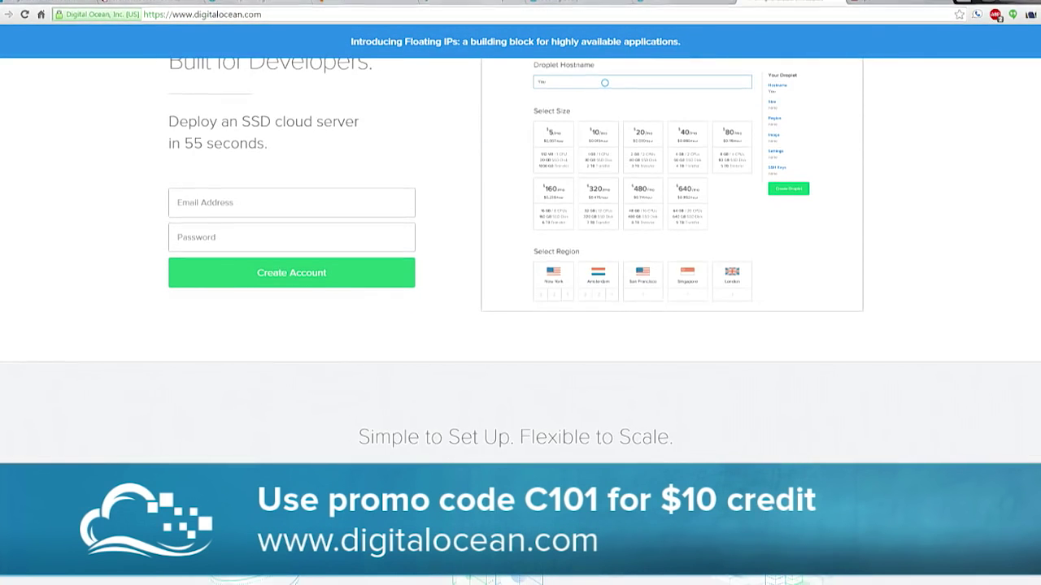
scroll(521, 244, "down", 3)
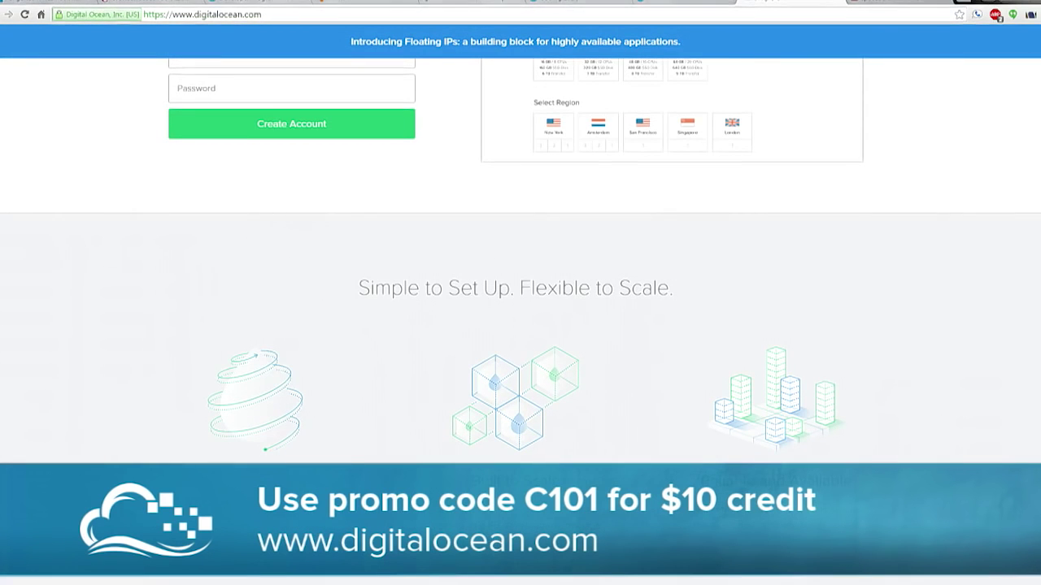
scroll(520, 244, "down", 1)
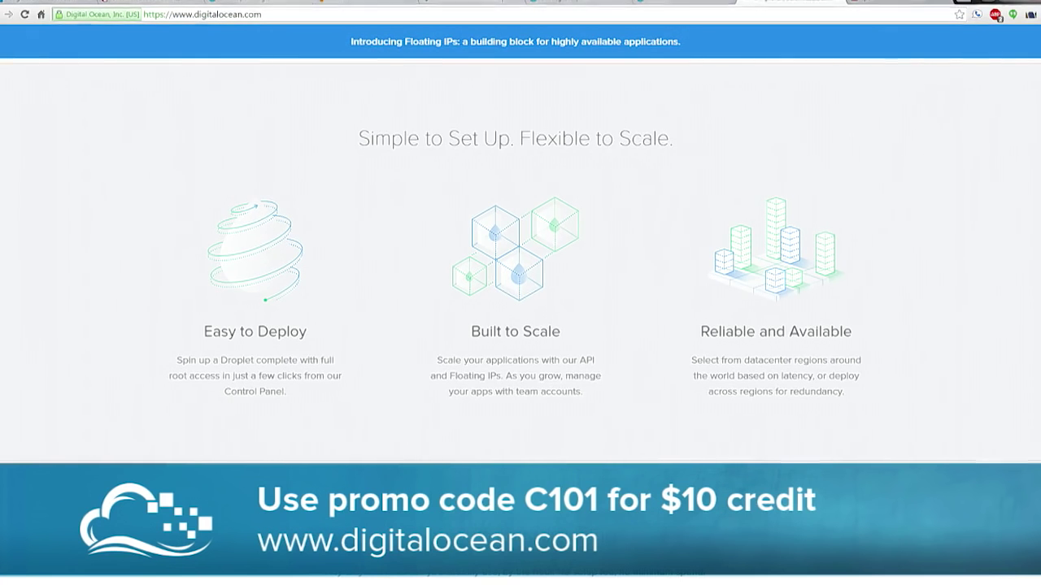
scroll(520, 232, "down", 1)
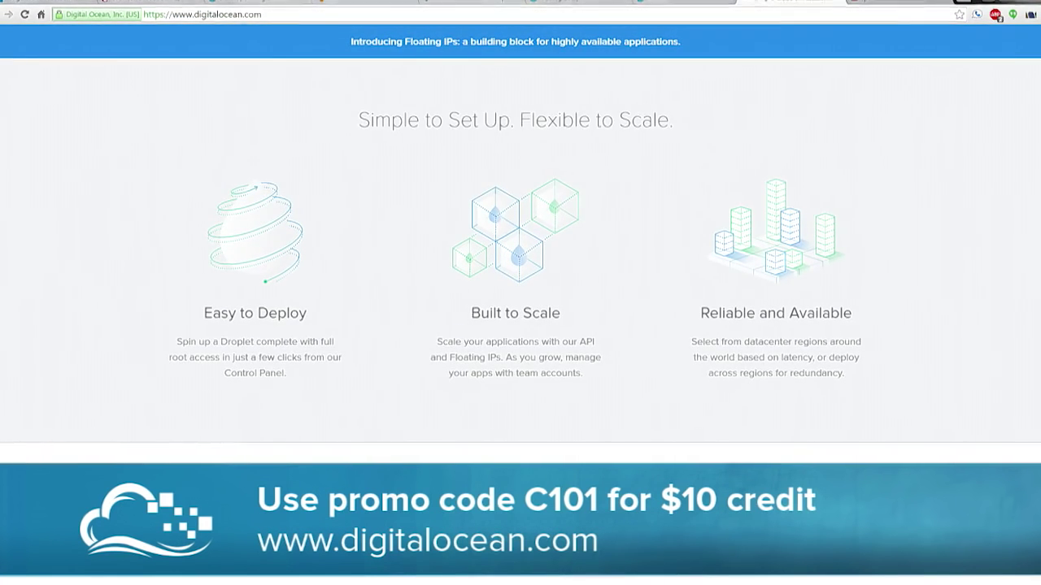
scroll(520, 244, "down", 2)
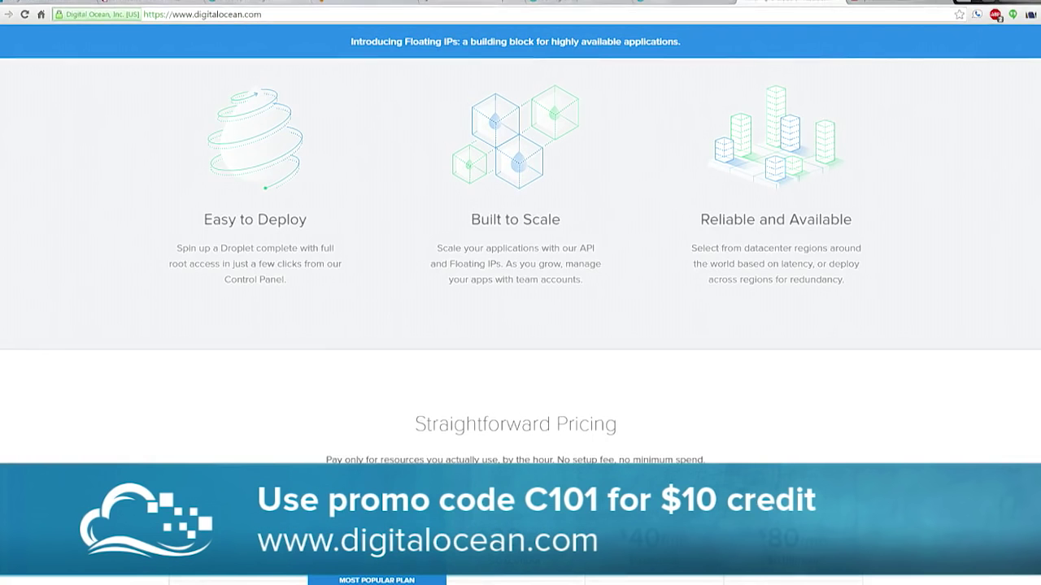
scroll(520, 244, "down", 1)
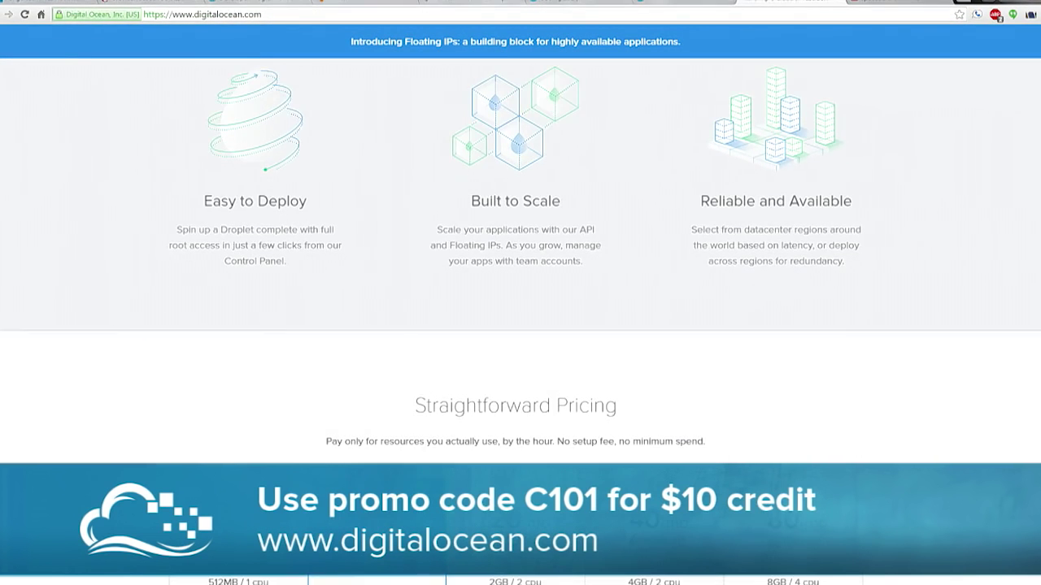
scroll(520, 244, "down", 4)
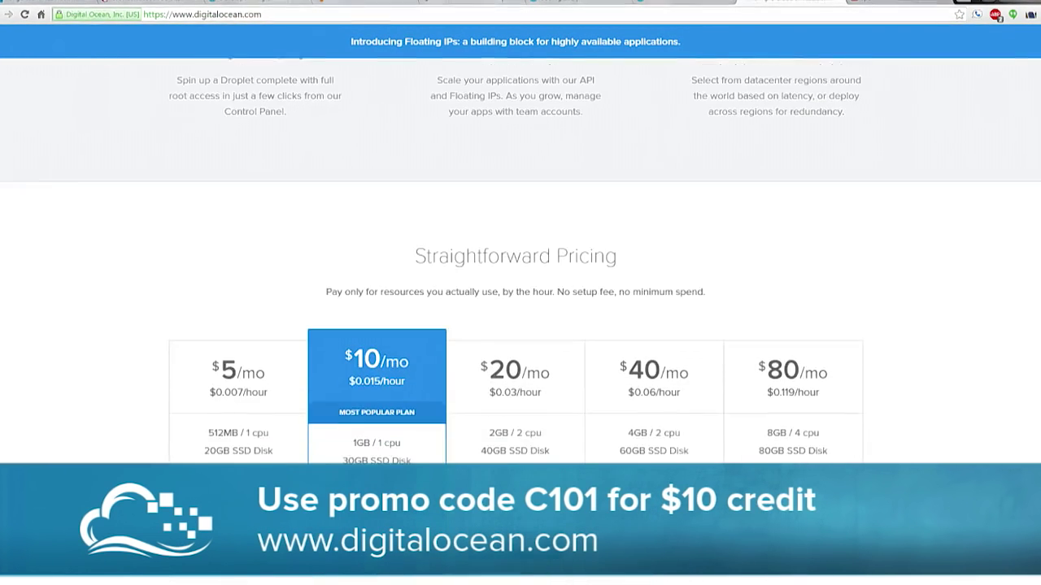
scroll(520, 285, "down", 2)
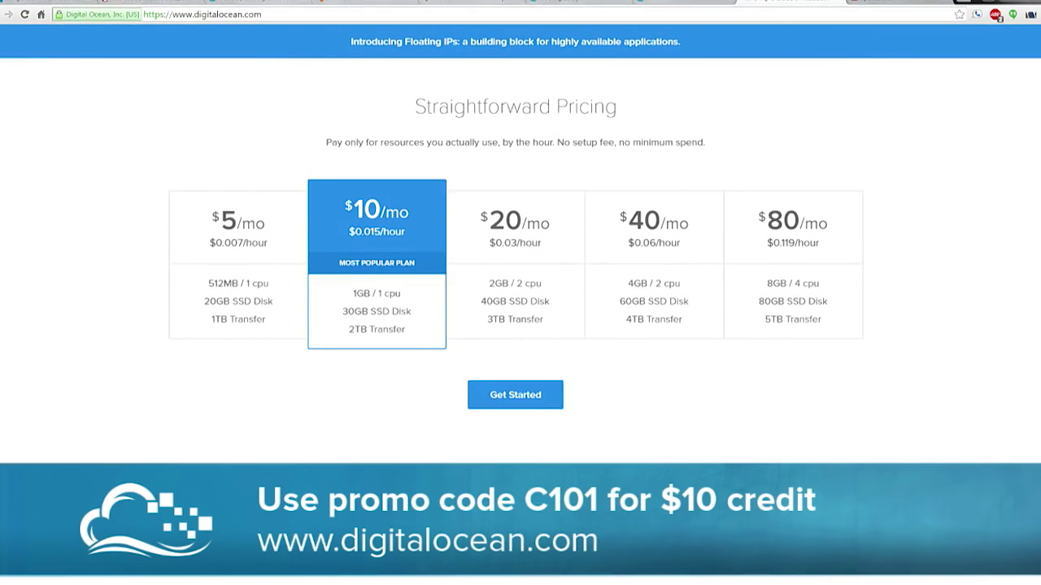
scroll(521, 243, "down", 3)
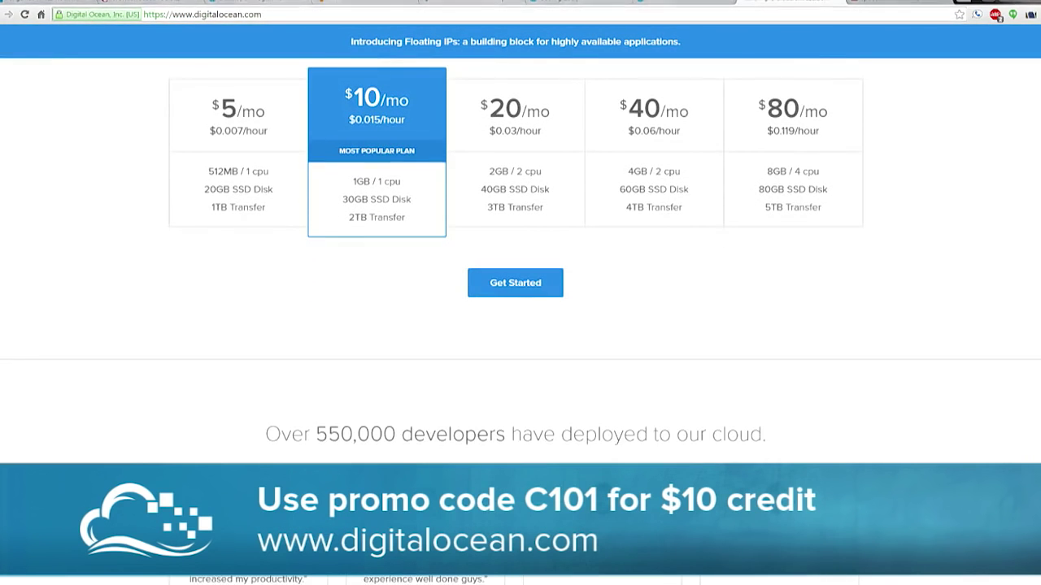
scroll(520, 260, "down", 3)
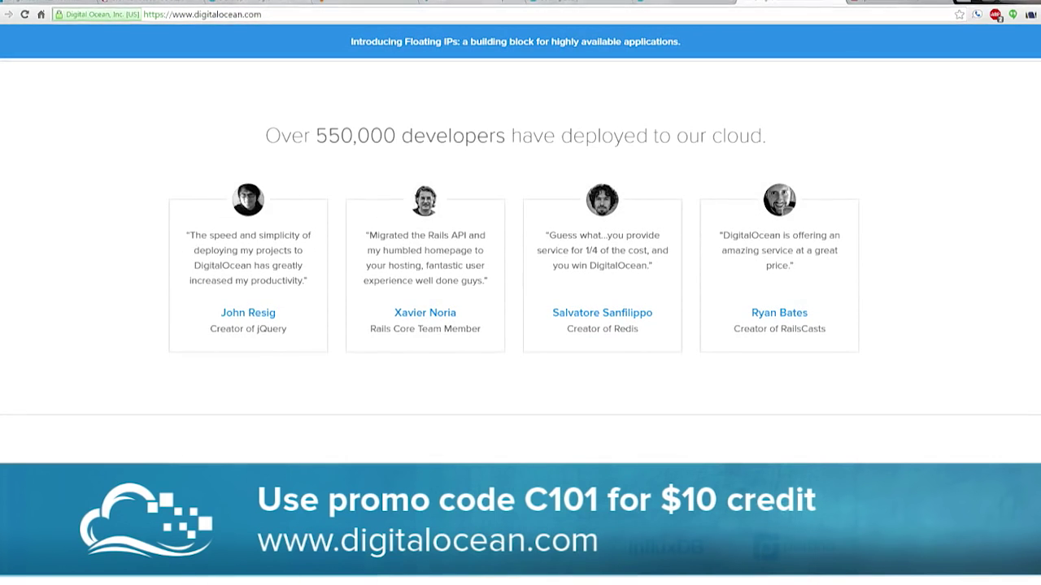
scroll(521, 244, "down", 1)
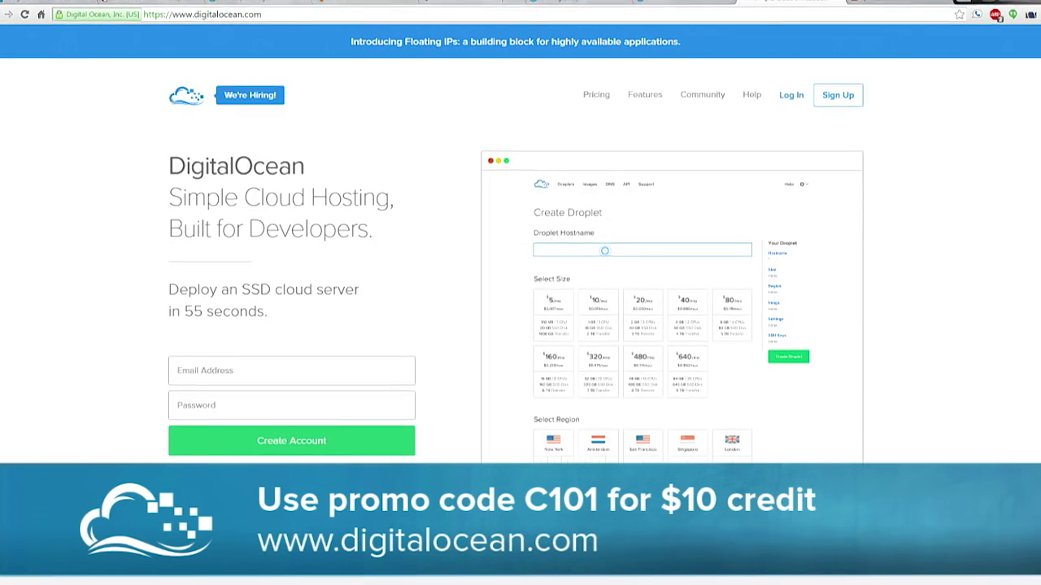
Read through the DigitalOcean Features Technology page on the SSD-Only Cloud, then go back to the top
left_click(639, 97)
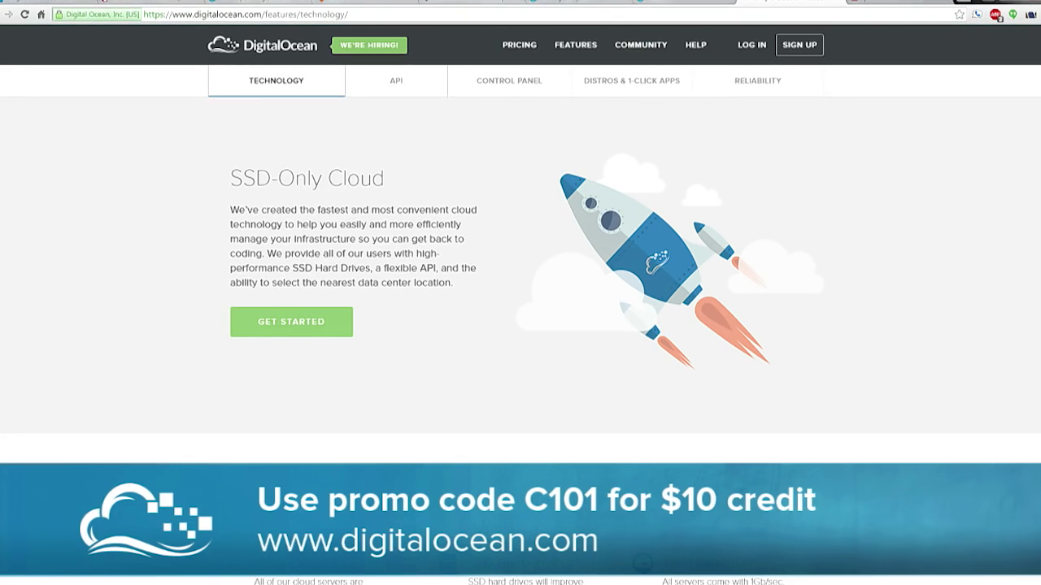
scroll(520, 305, "down", 1)
scroll(520, 305, "down", 1)
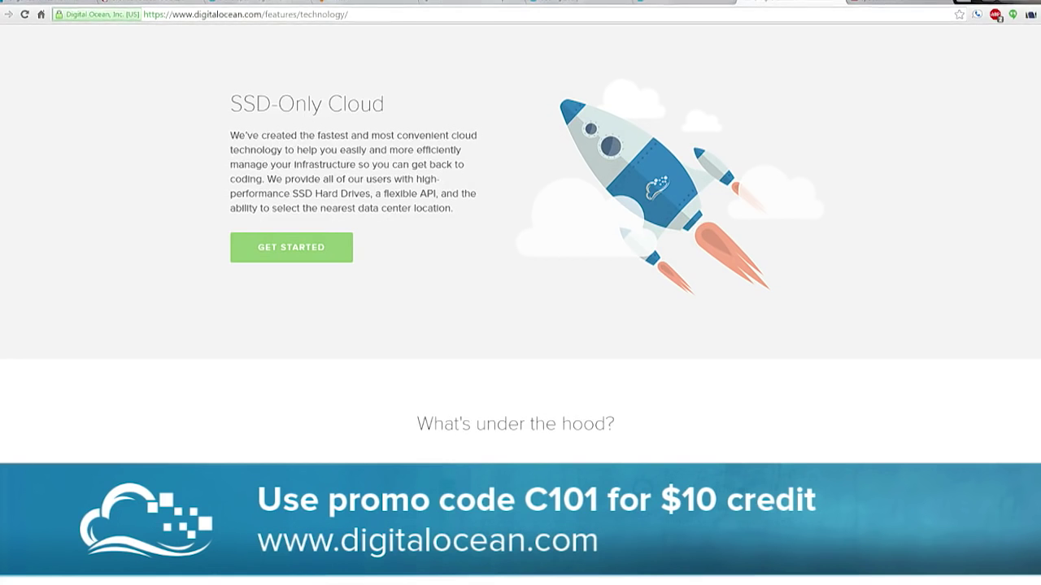
scroll(520, 305, "down", 1)
scroll(520, 305, "down", 4)
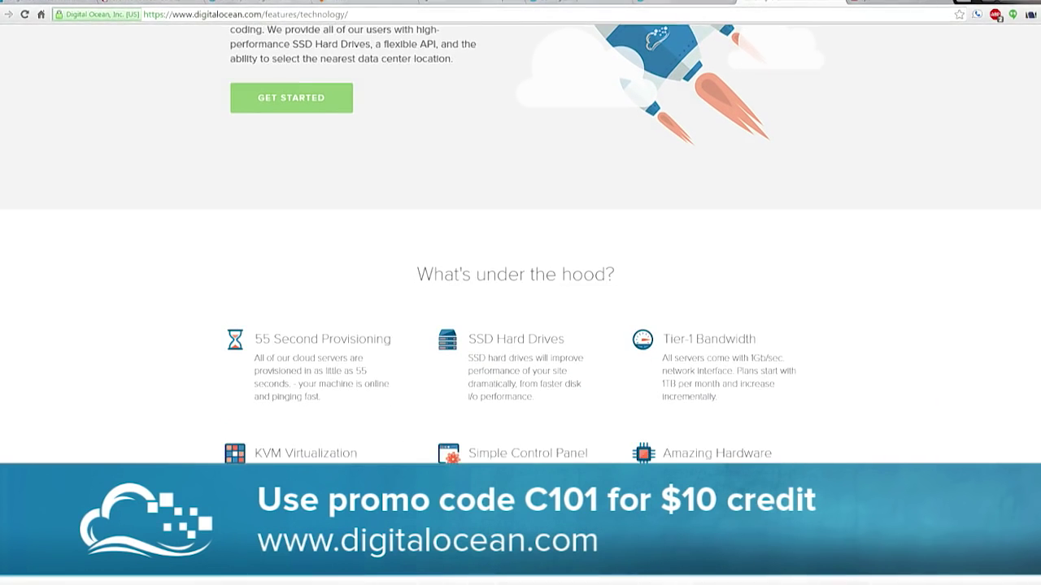
scroll(520, 305, "down", 3)
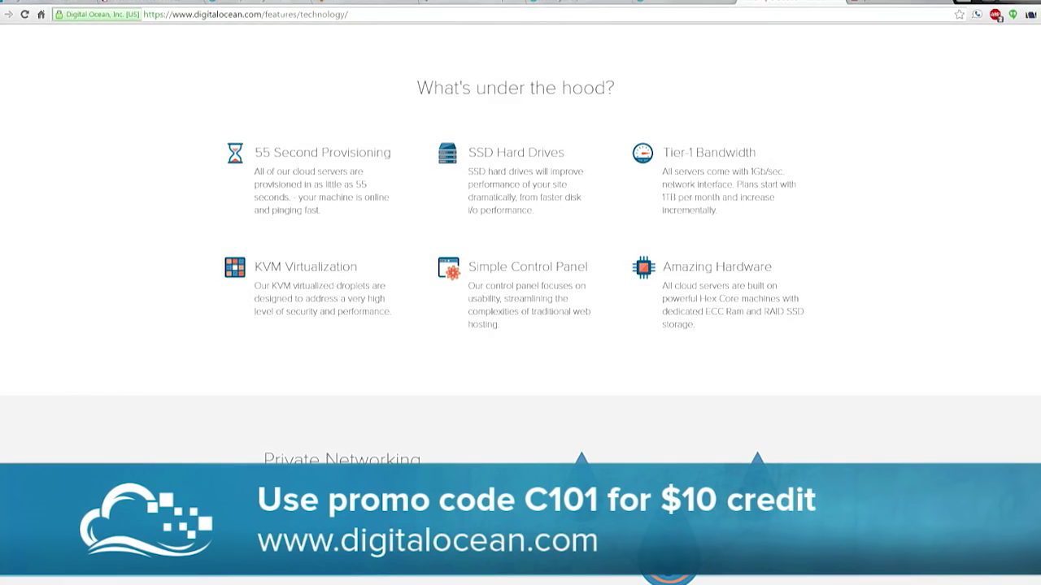
scroll(521, 305, "down", 4)
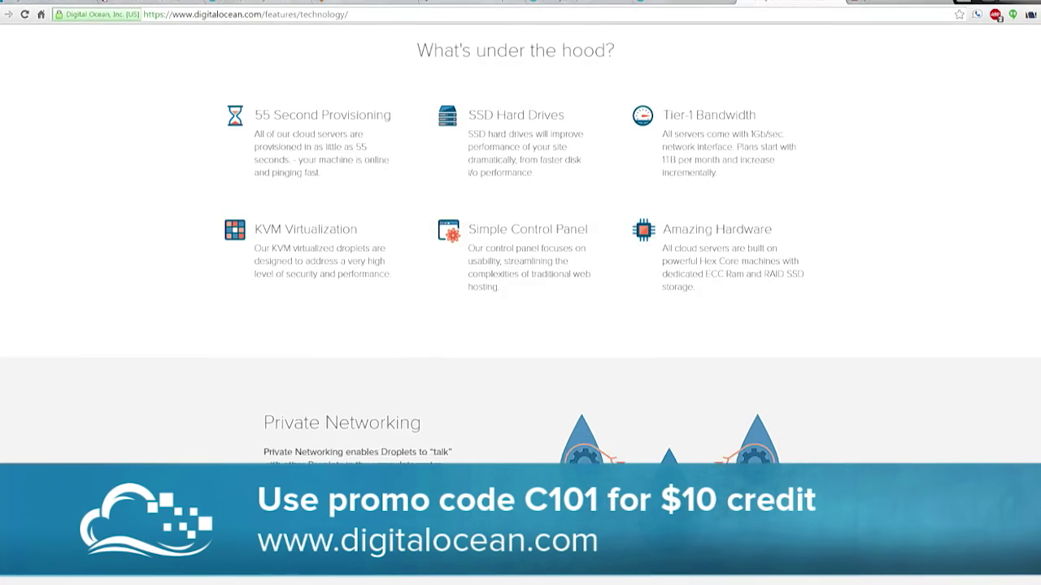
scroll(520, 305, "down", 4)
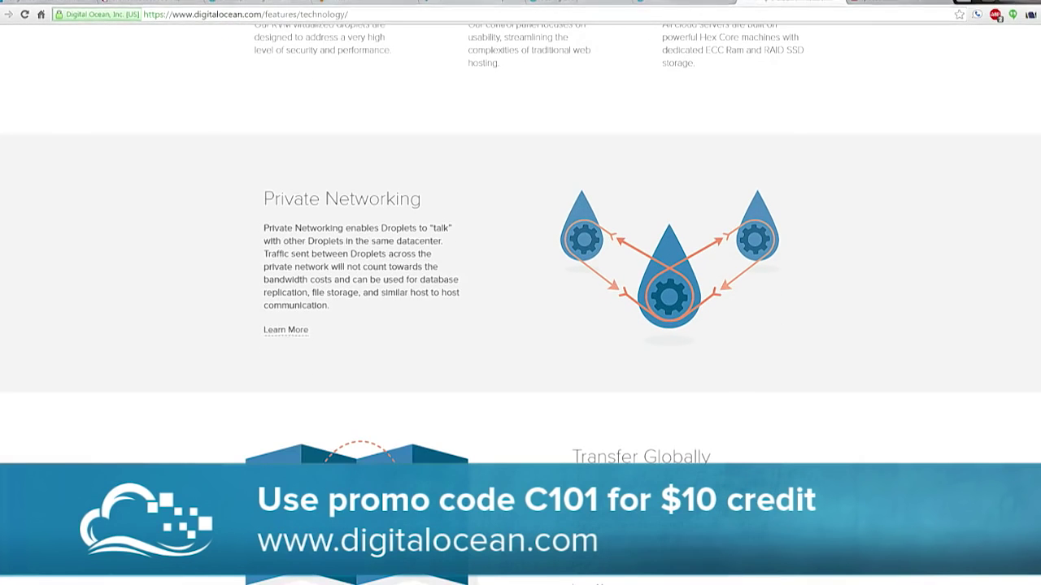
scroll(521, 305, "down", 2)
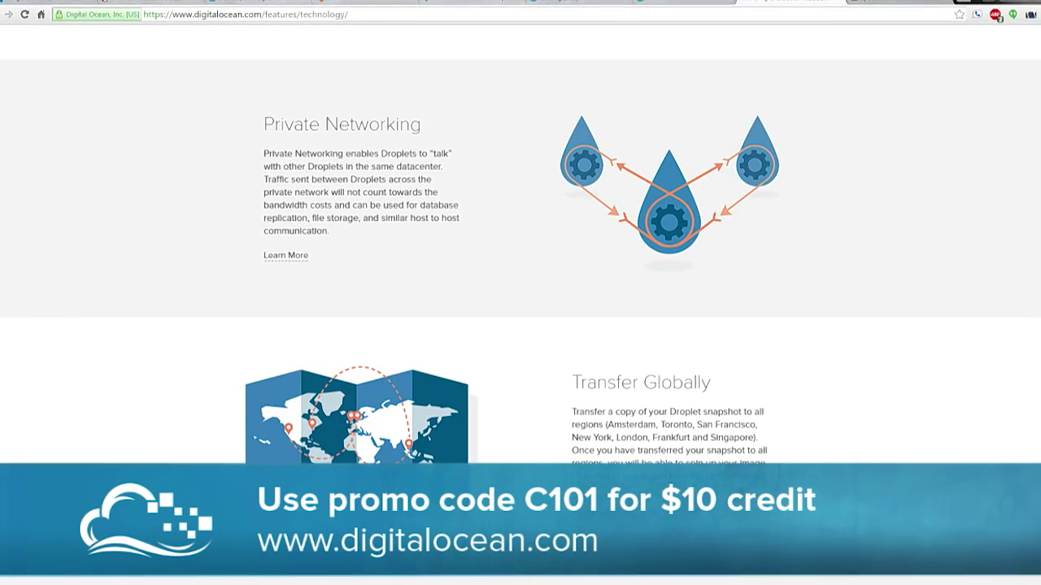
scroll(520, 244, "down", 5)
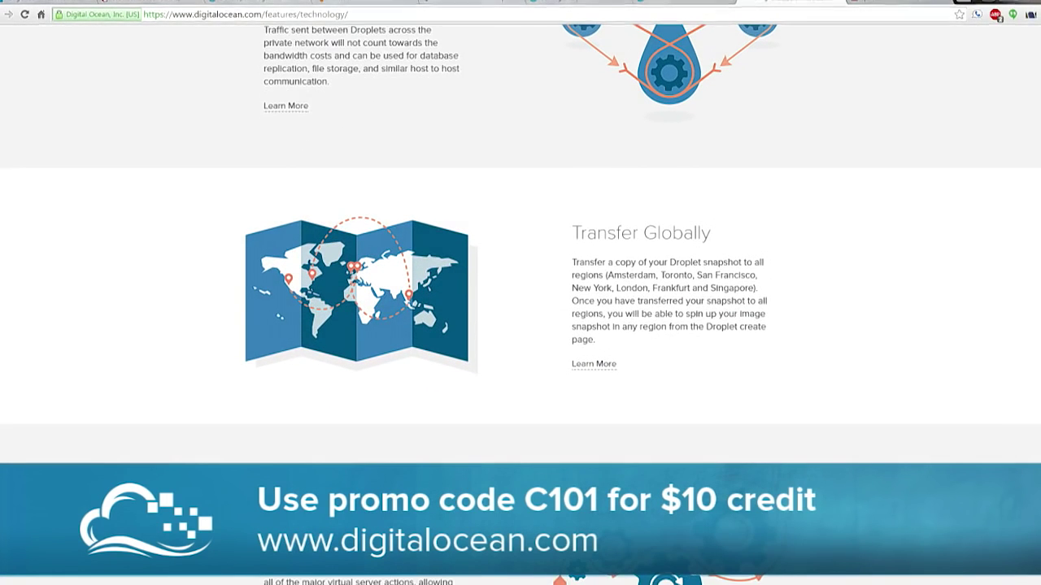
scroll(521, 304, "down", 4)
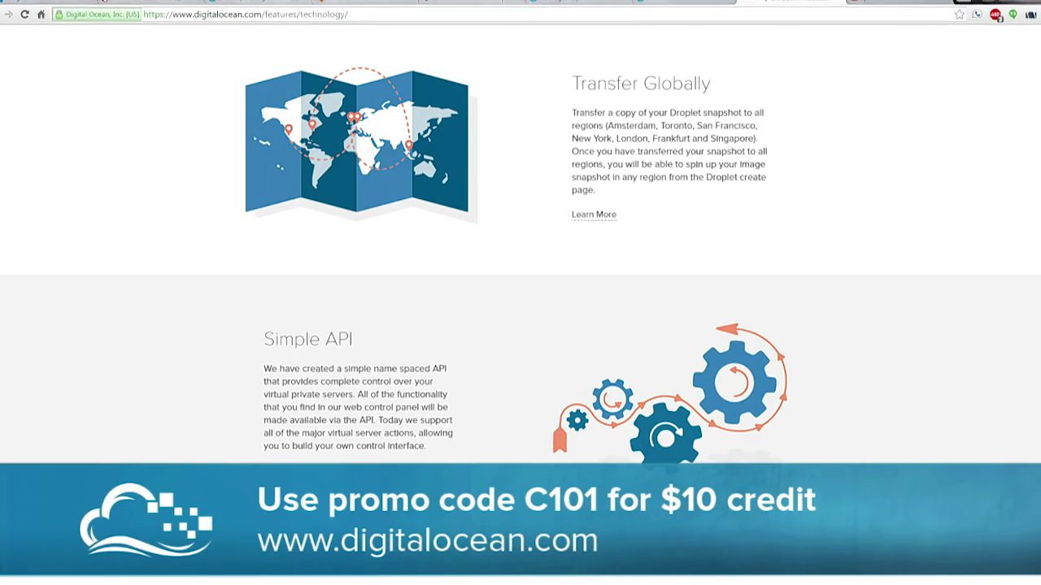
scroll(520, 304, "down", 5)
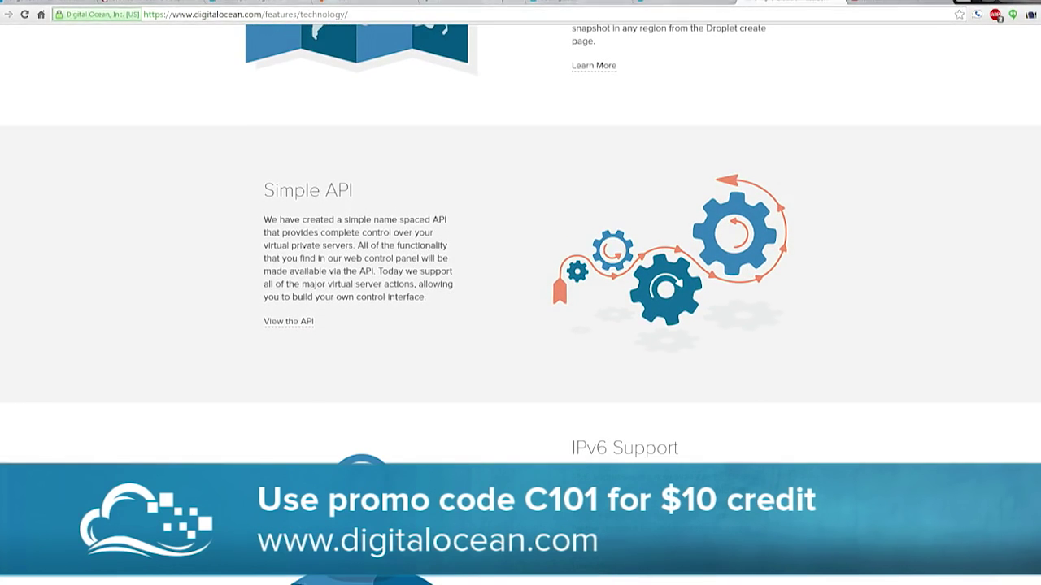
scroll(521, 304, "down", 1)
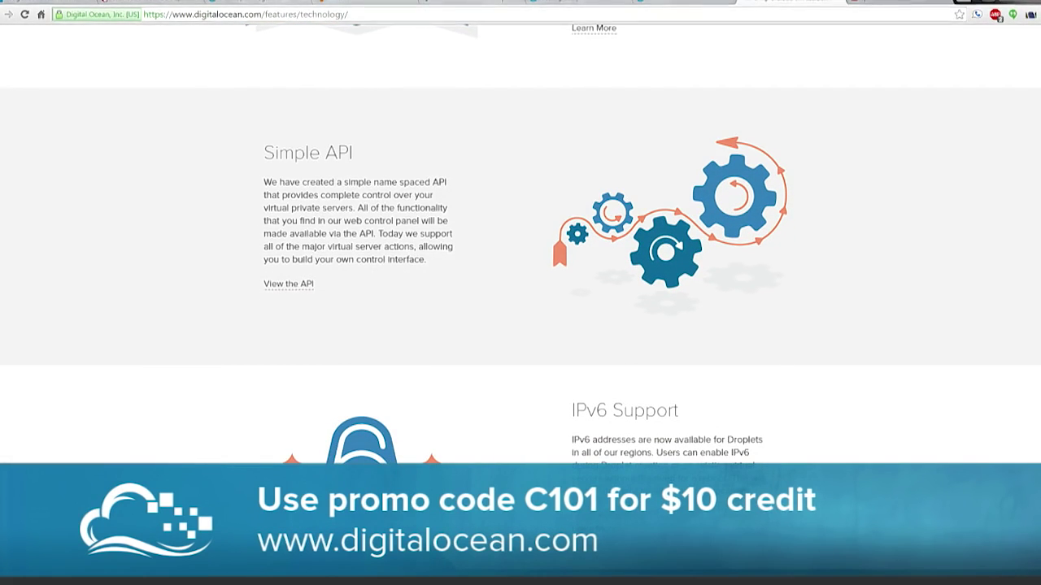
scroll(520, 304, "down", 5)
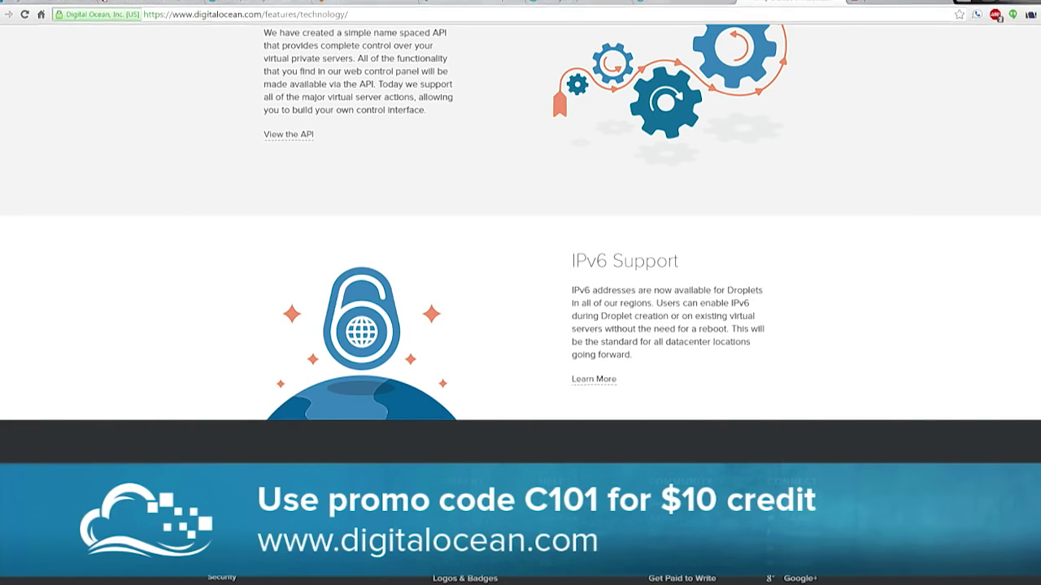
key("Home")
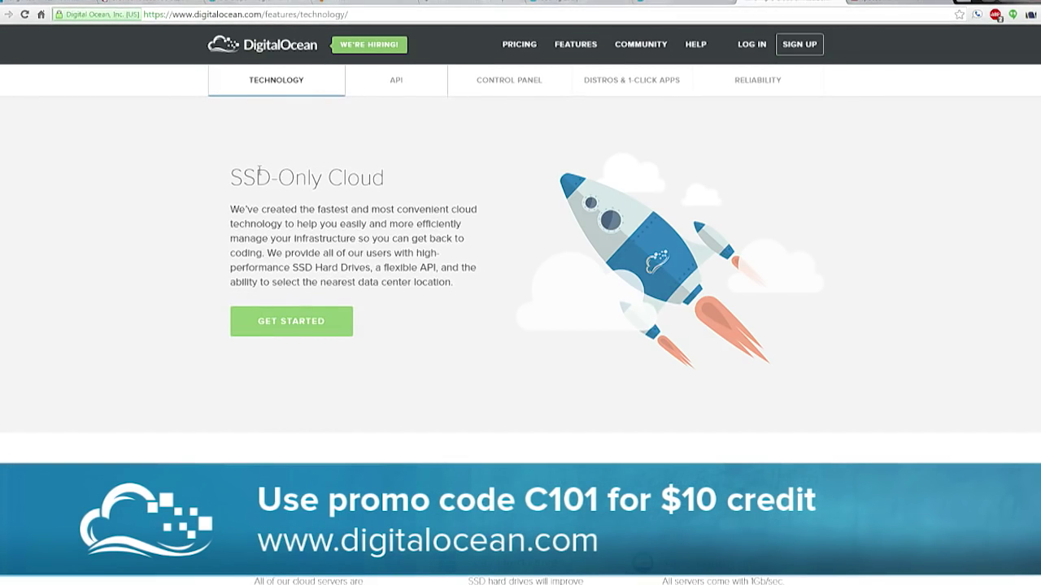
Browse the API, Control Panel and Distros & 1-Click Apps pages, then return to dev.pewps.com
left_click(396, 79)
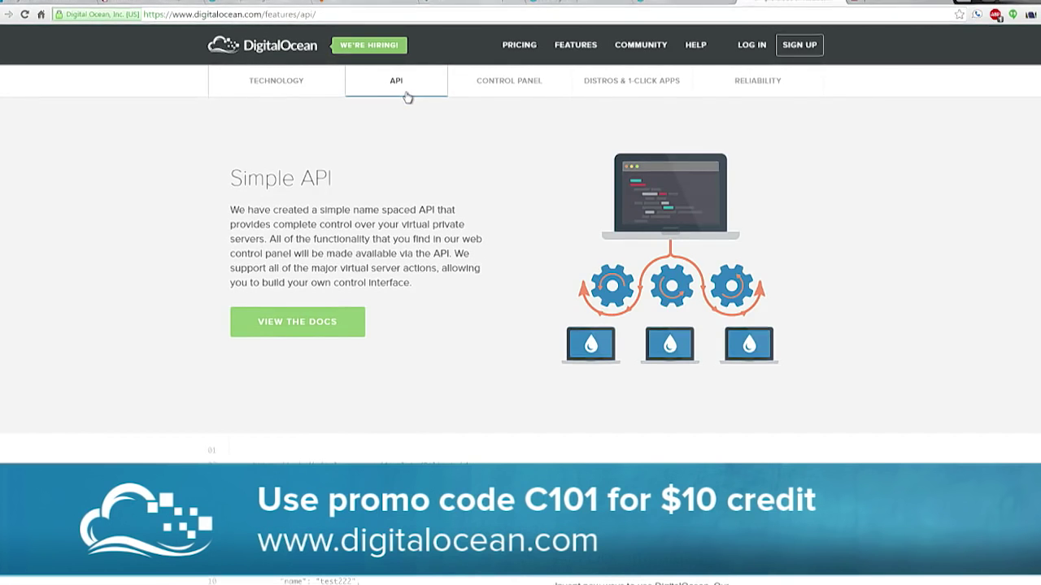
left_click(516, 81)
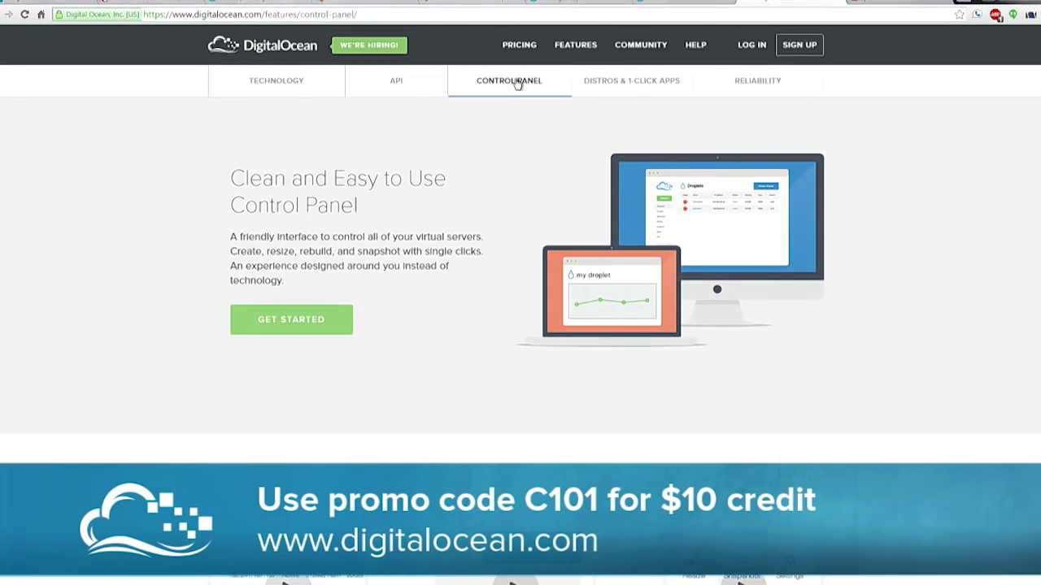
left_click(616, 81)
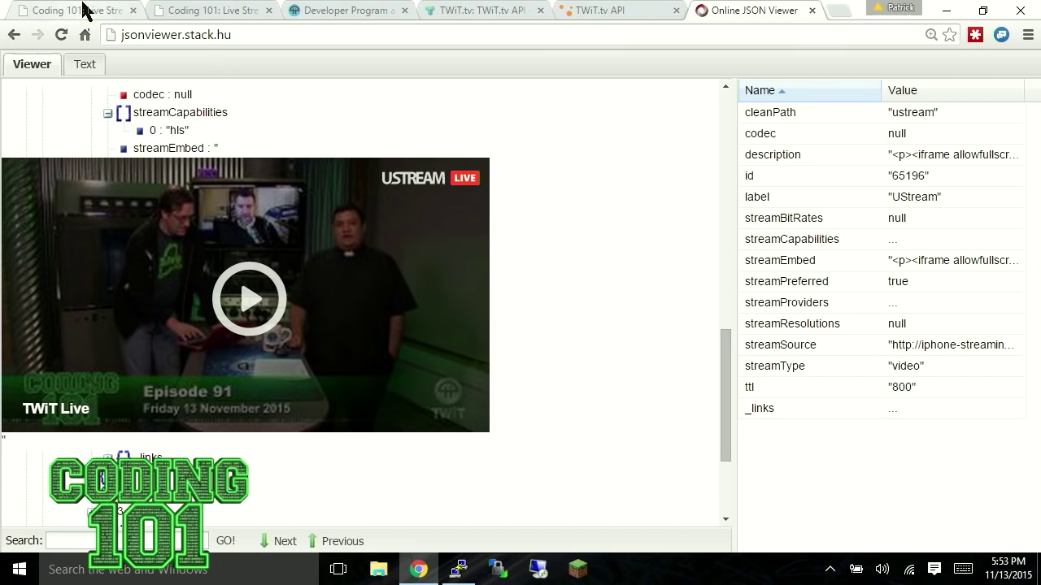
left_click(87, 11)
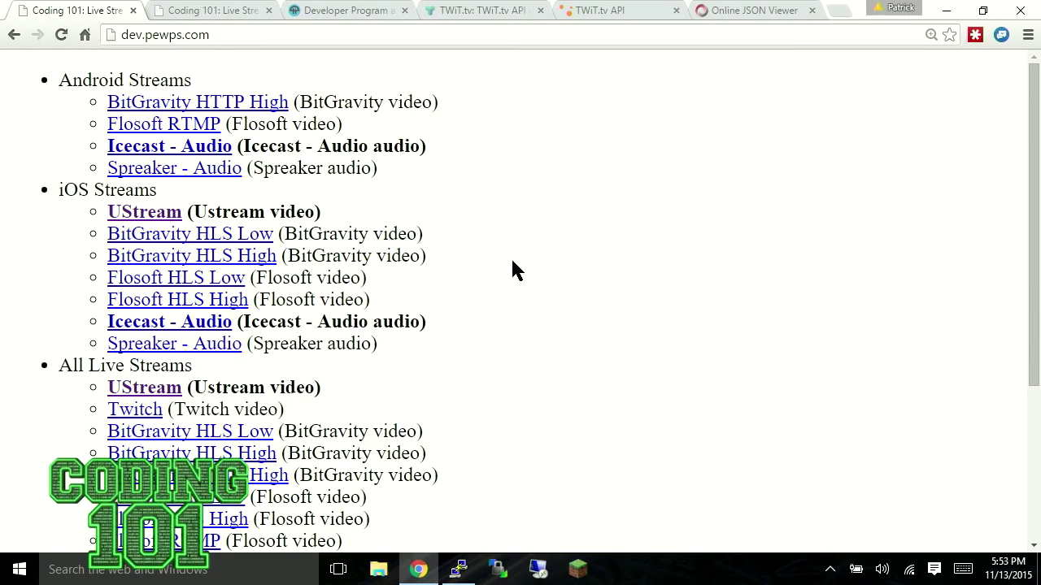
scroll(512, 271, "down", 3)
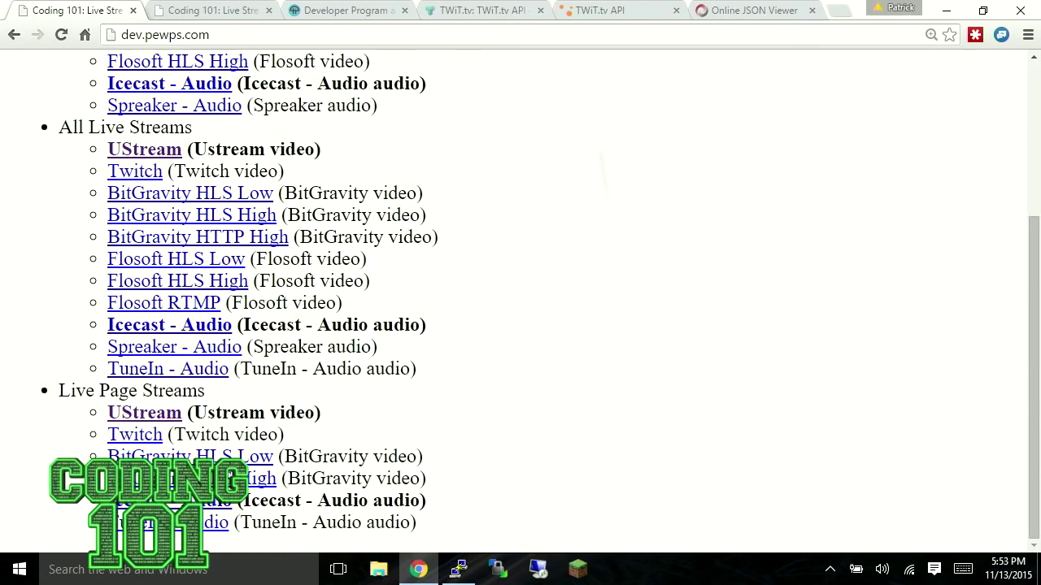
scroll(520, 298, "up", 3)
scroll(521, 298, "down", 2)
scroll(521, 299, "up", 2)
scroll(520, 300, "up", 3)
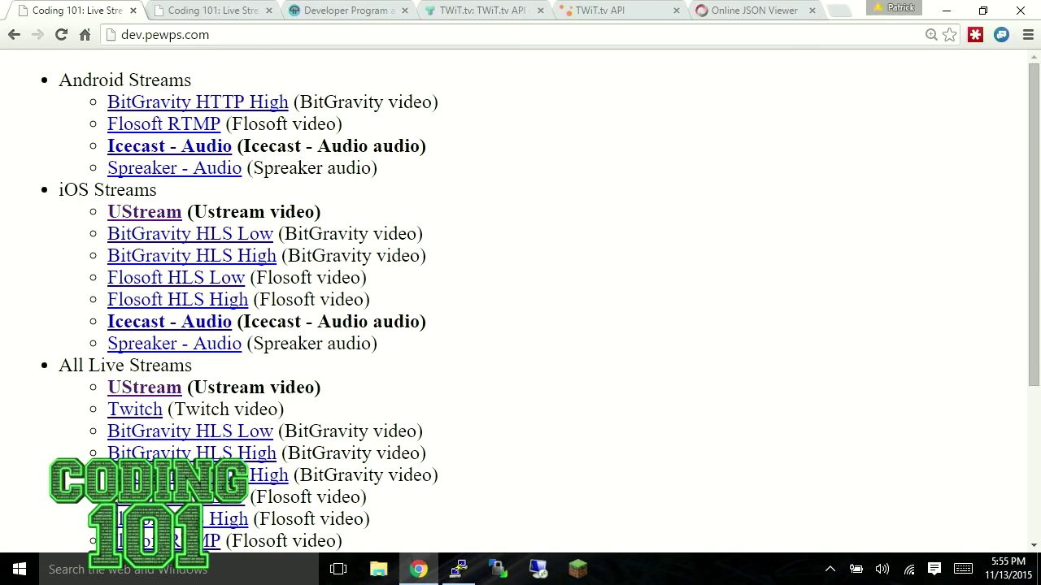
left_click(458, 569)
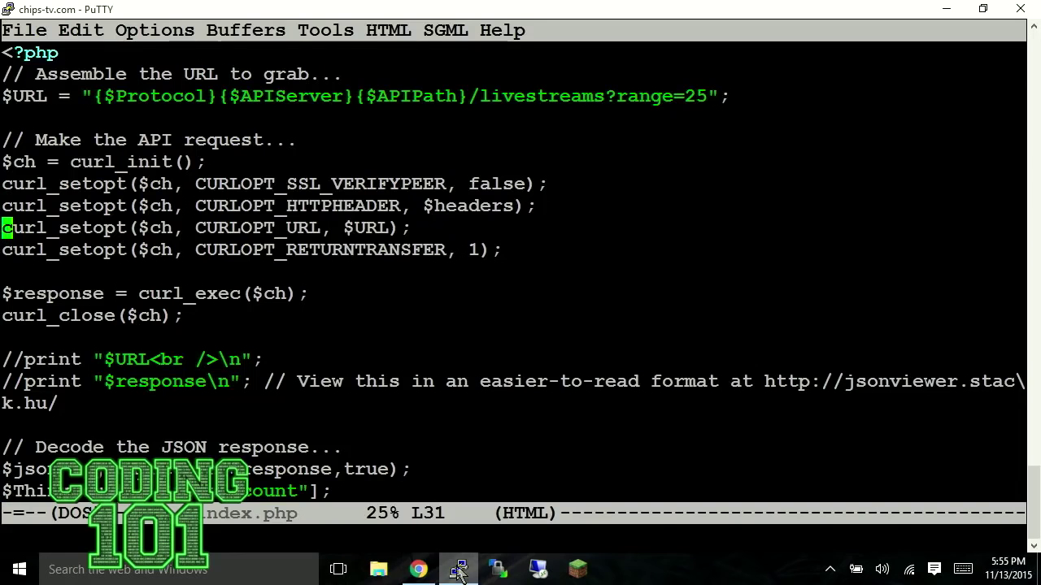
left_click_drag(606, 96, 481, 96)
left_click(603, 90)
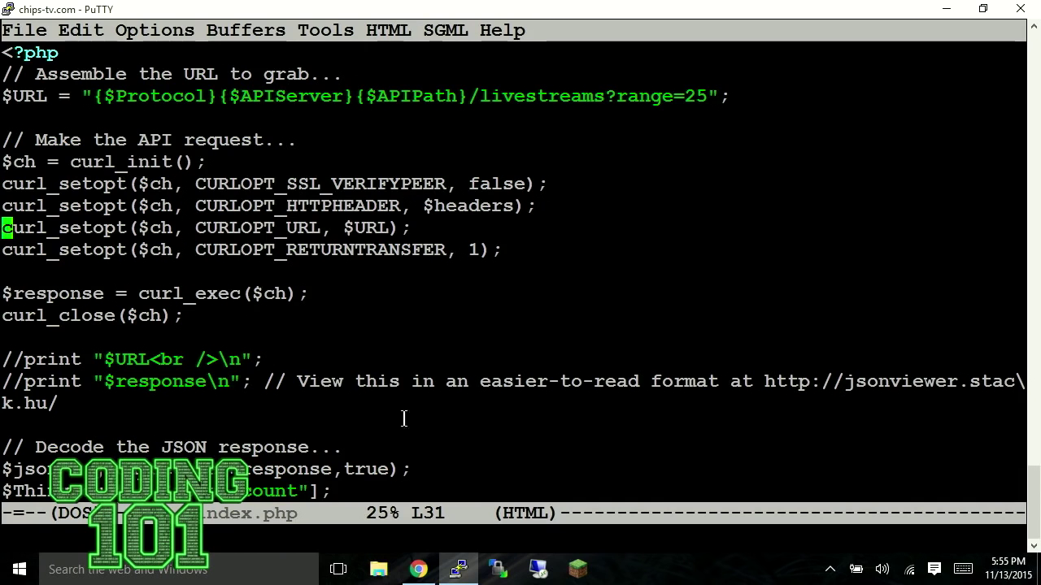
left_click(417, 570)
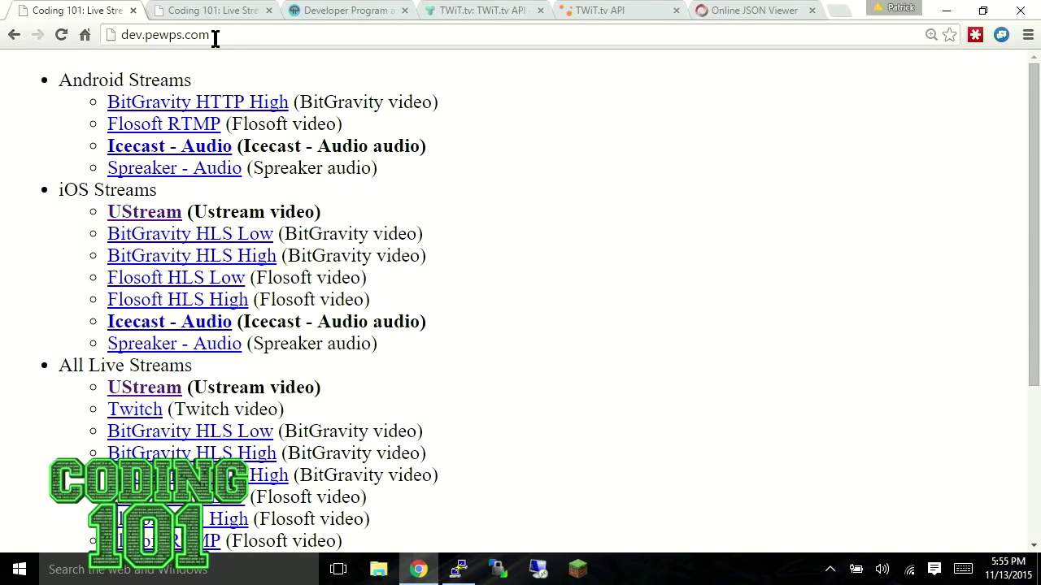
Show the dev.pewps.com/index2.php tab listing all live streams
left_click(217, 11)
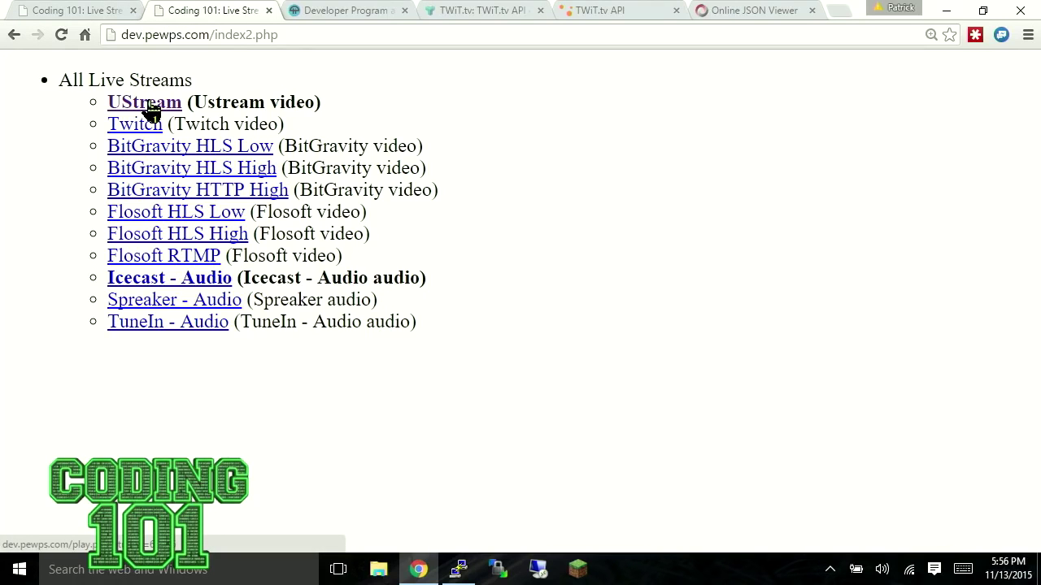
Try the UStream and TuneIn - Audio play pages, then open the Spreaker - Audio player
left_click(150, 105)
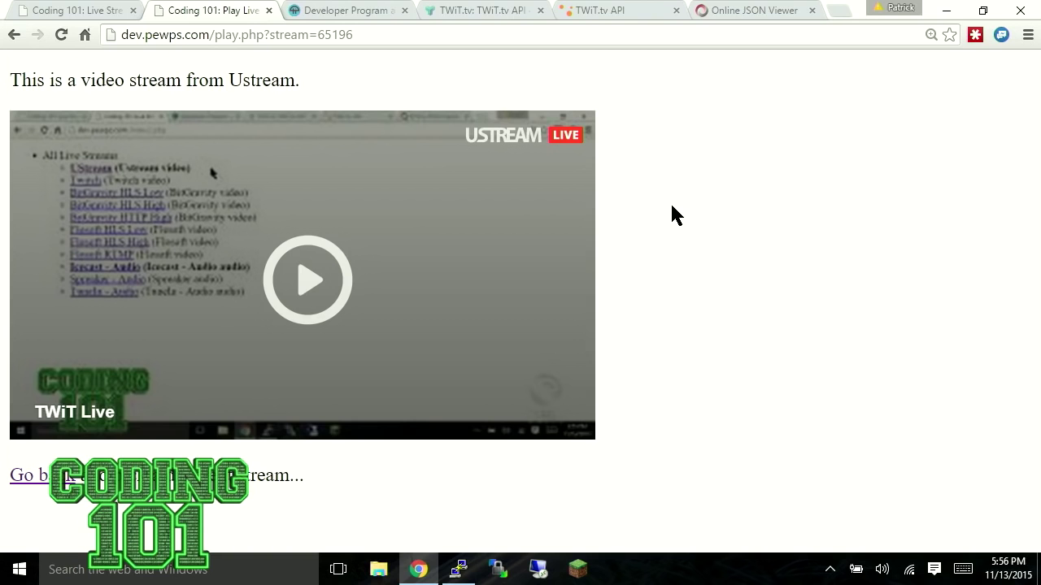
left_click(12, 36)
left_click(150, 324)
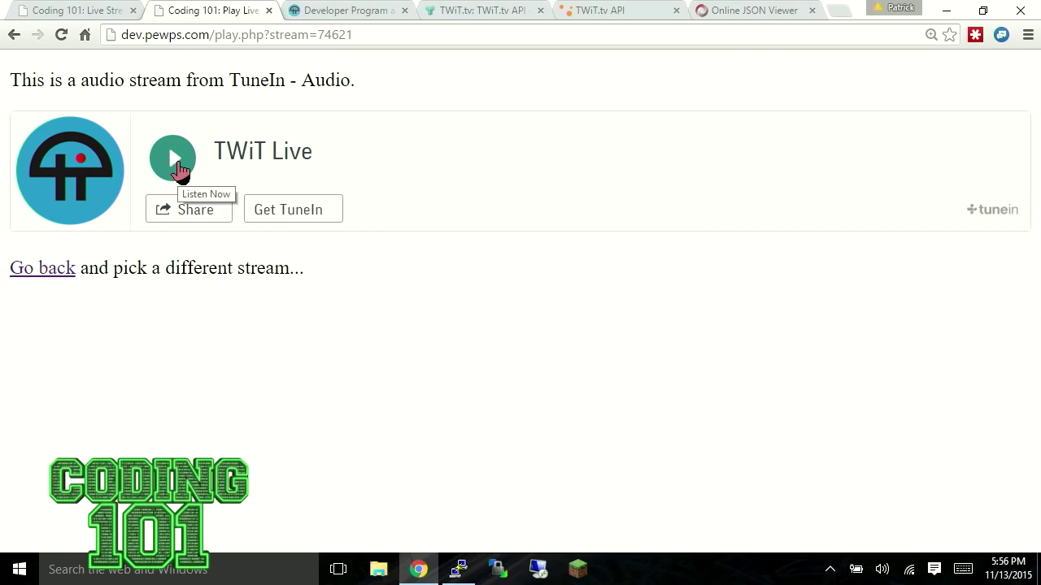
left_click(12, 37)
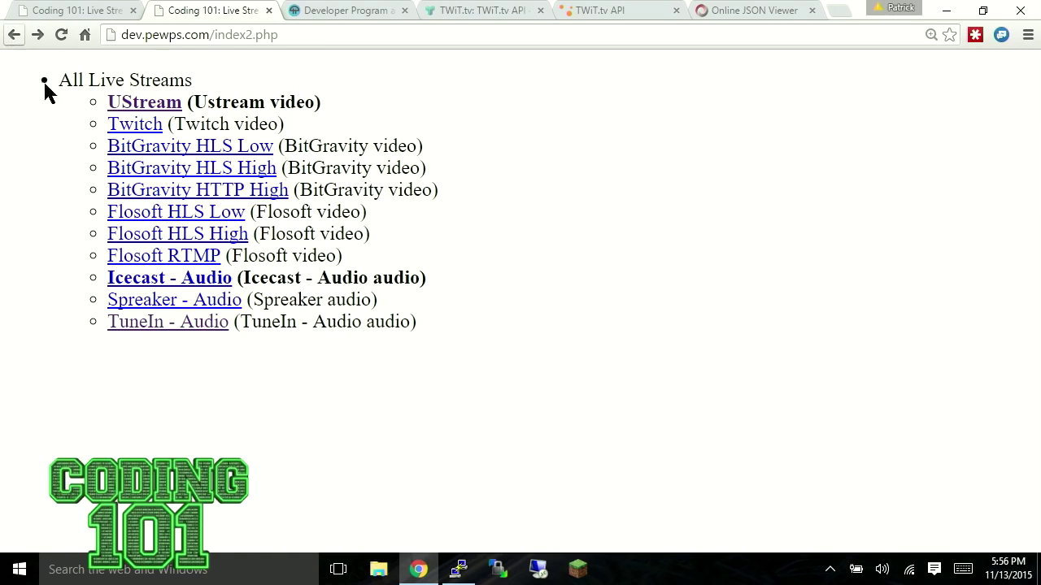
left_click(199, 309)
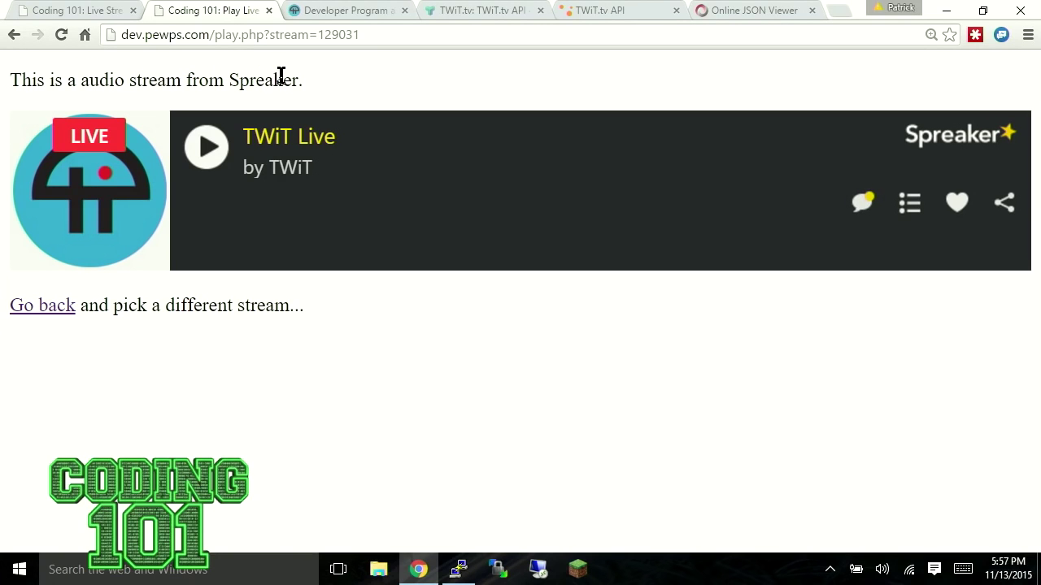
Quit emacs in PuTTY and reopen it on play.php
left_click(460, 570)
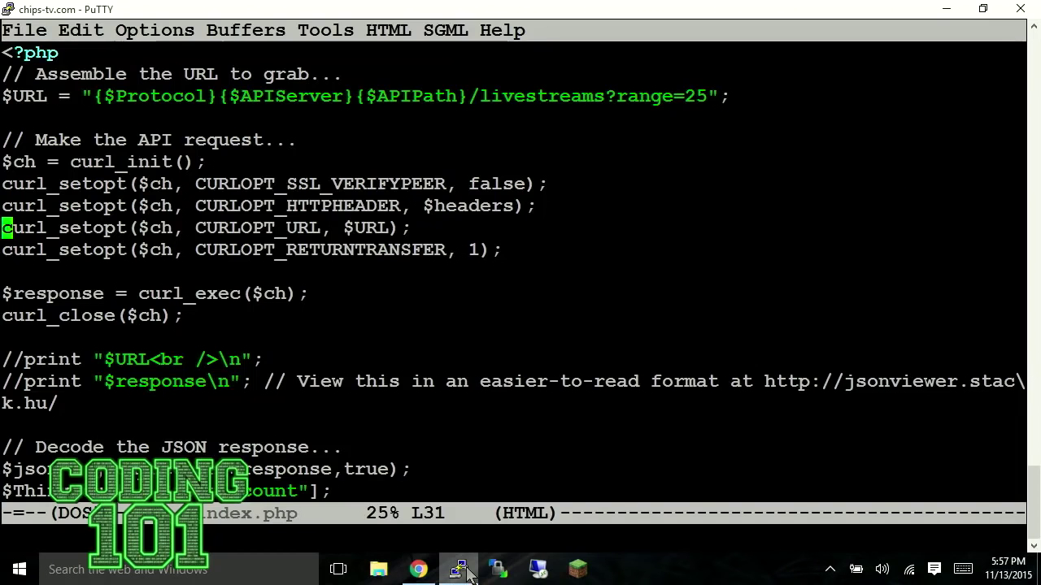
type("x")
key("BackSpace")
key("ctrl+x")
key("ctrl+c")
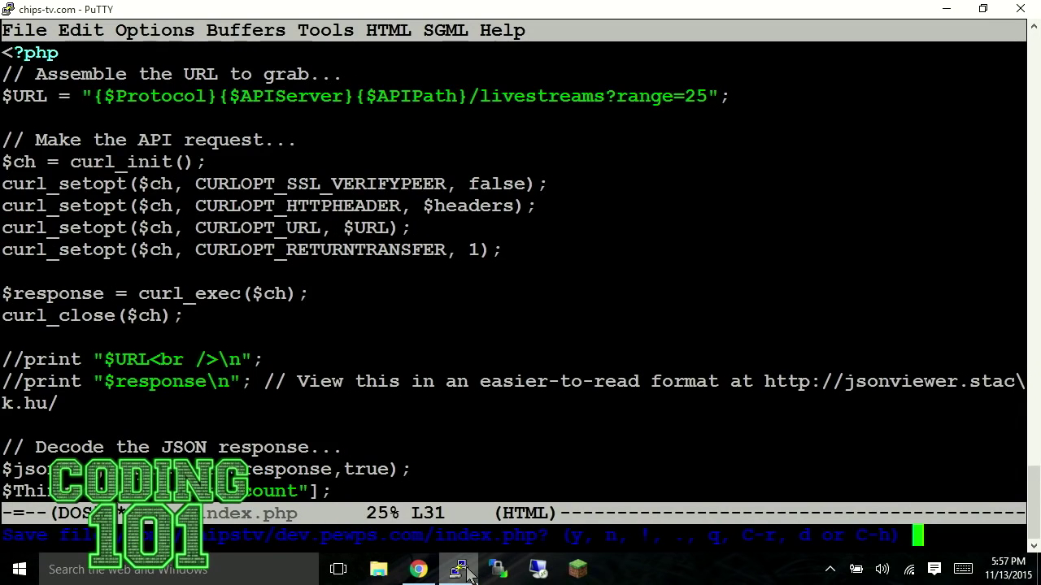
type("y")
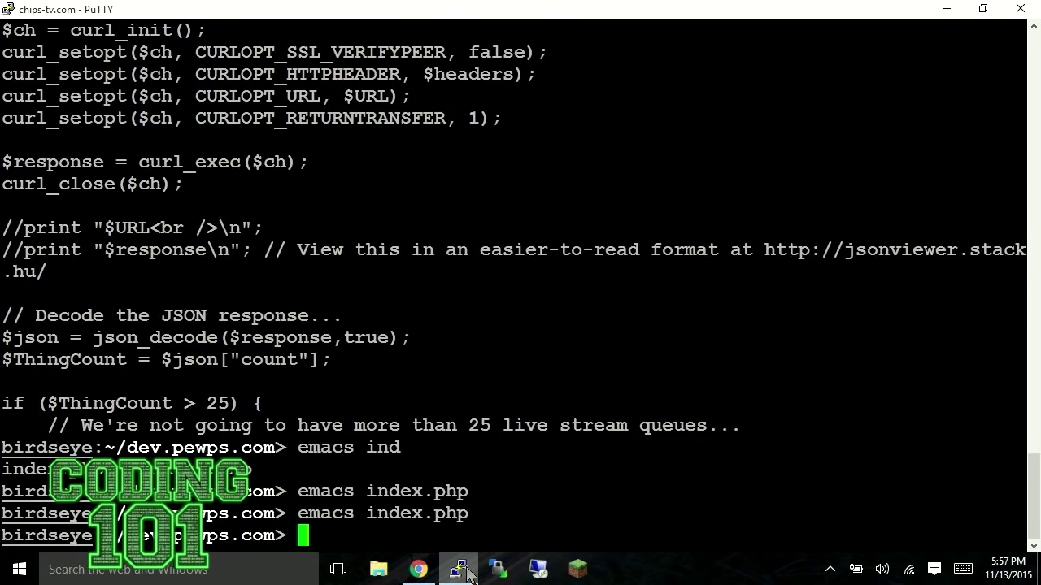
type("emcs")
key("BackSpace")
key("BackSpace")
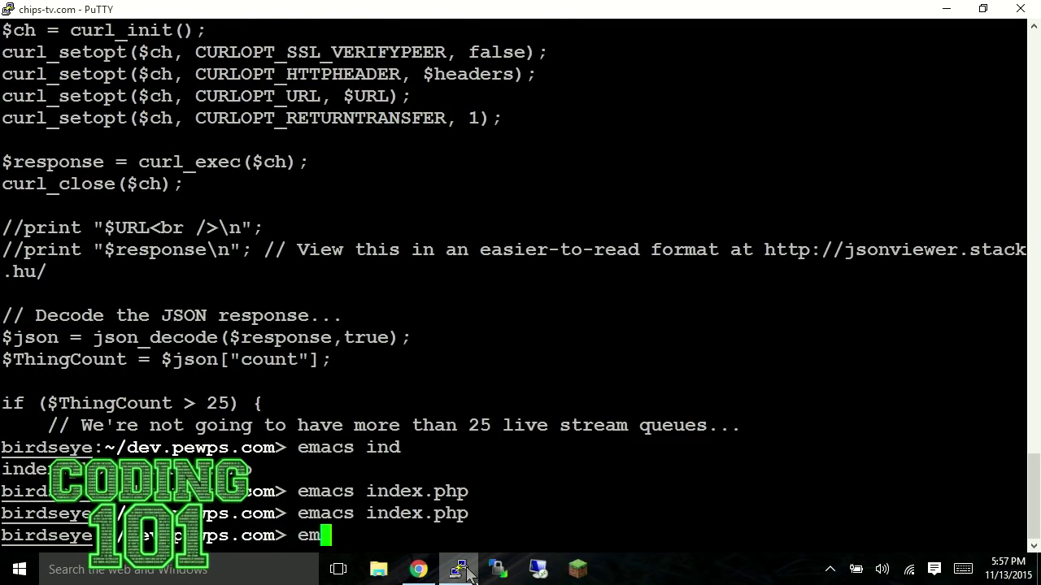
type("a")
key("Tab")
type("p")
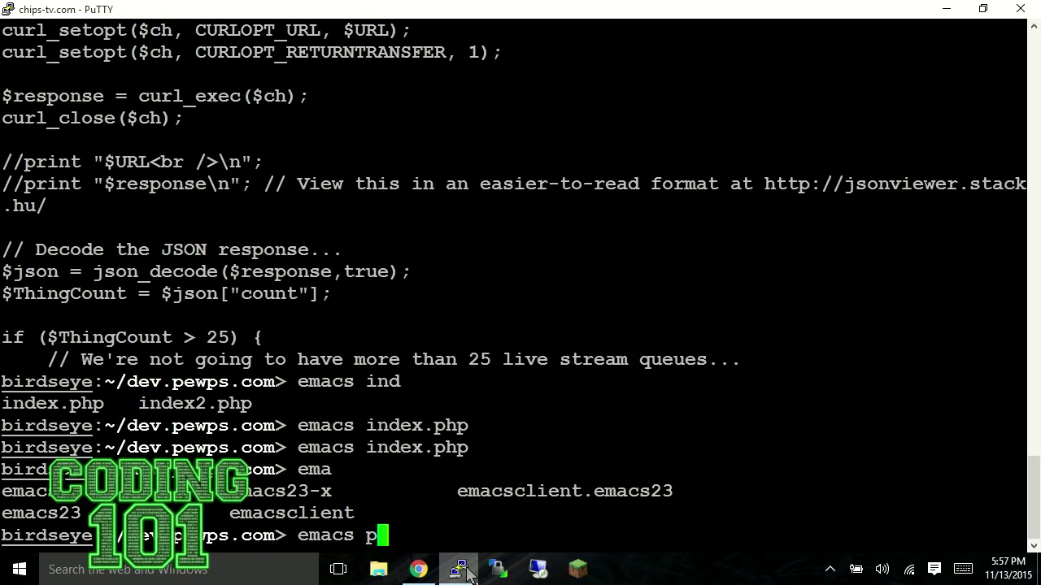
type("lay.php")
key("Return")
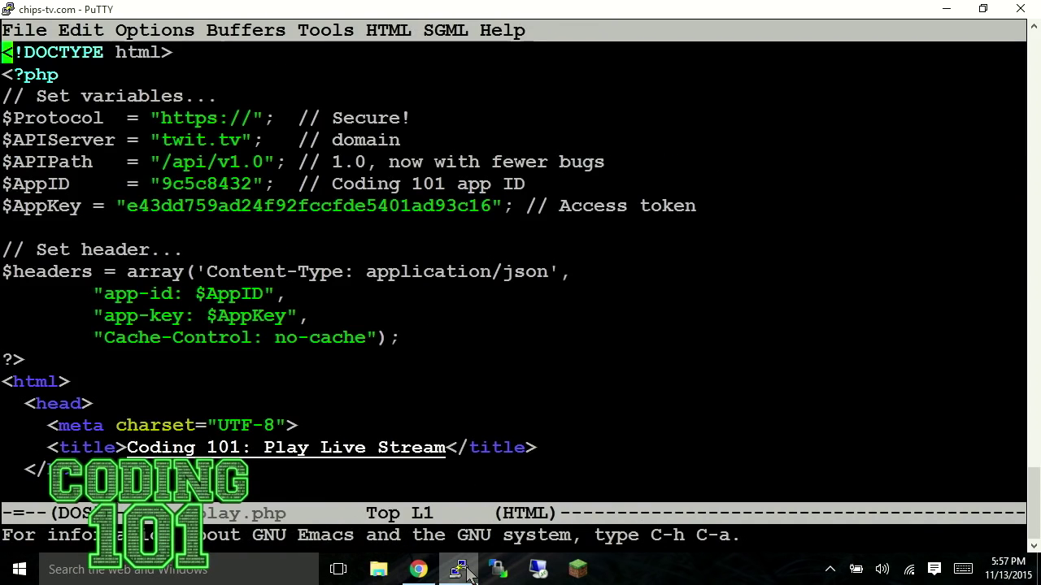
Remove the // before print "$response\n" in play.php and save the file
key("Down")
key("Down")
key("Down")
key("Down")
key("Down")
key("Down")
key("Down")
key("Down")
key("Down")
key("Down")
key("Down")
key("Down")
key("Down")
key("Down")
key("Down")
key("Down")
key("Down")
key("Down")
key("Down")
key("Down")
key("Down")
key("Down")
key("Down")
key("Down")
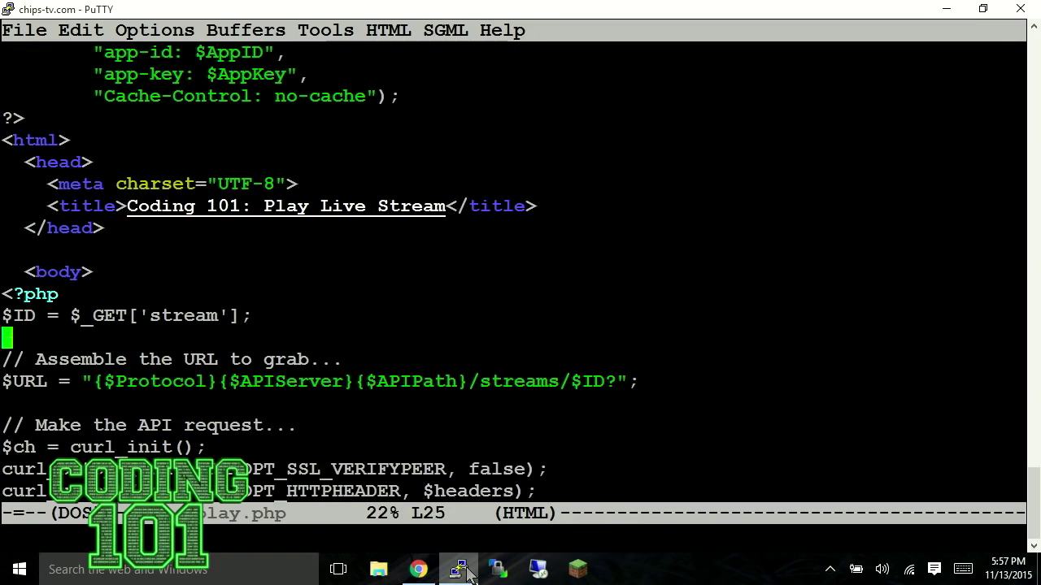
key("Down")
key("Down")
key("Down")
key("Up")
key("End")
key("Left")
key("Left")
key("Left")
key("Left")
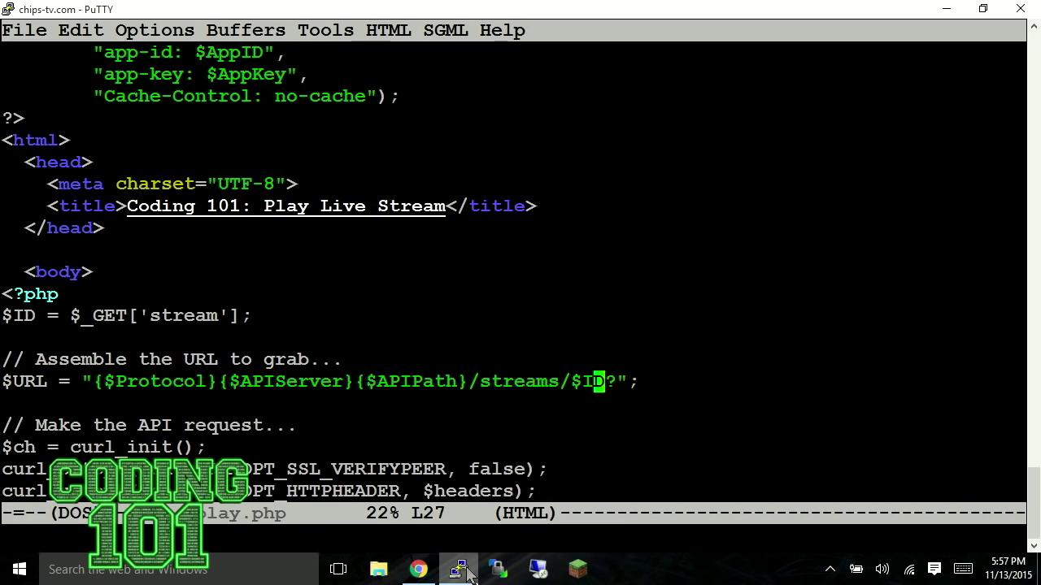
key("Right")
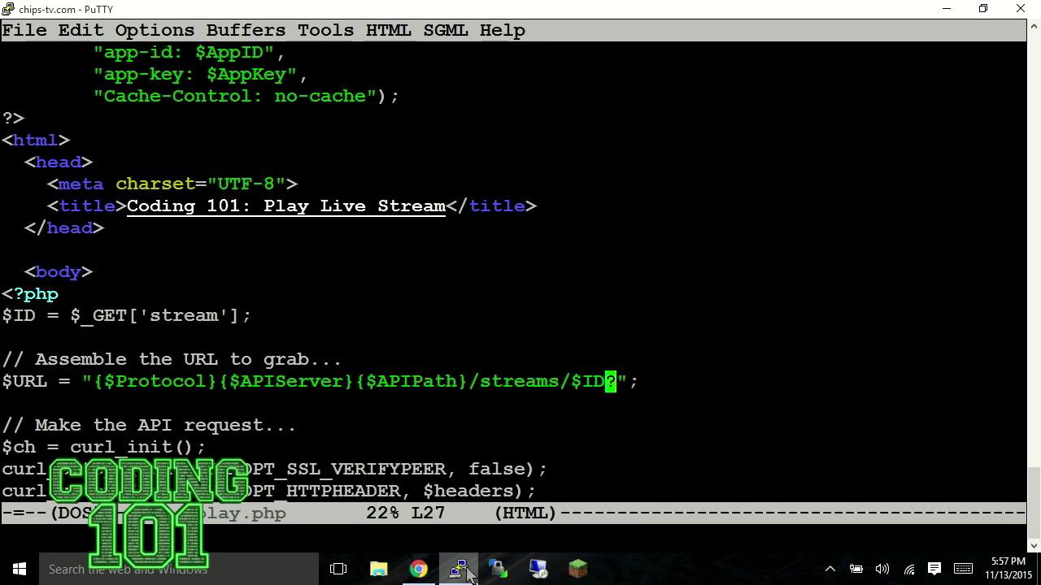
key("Down")
key("Down")
key("Down")
key("Down")
key("Down")
key("Down")
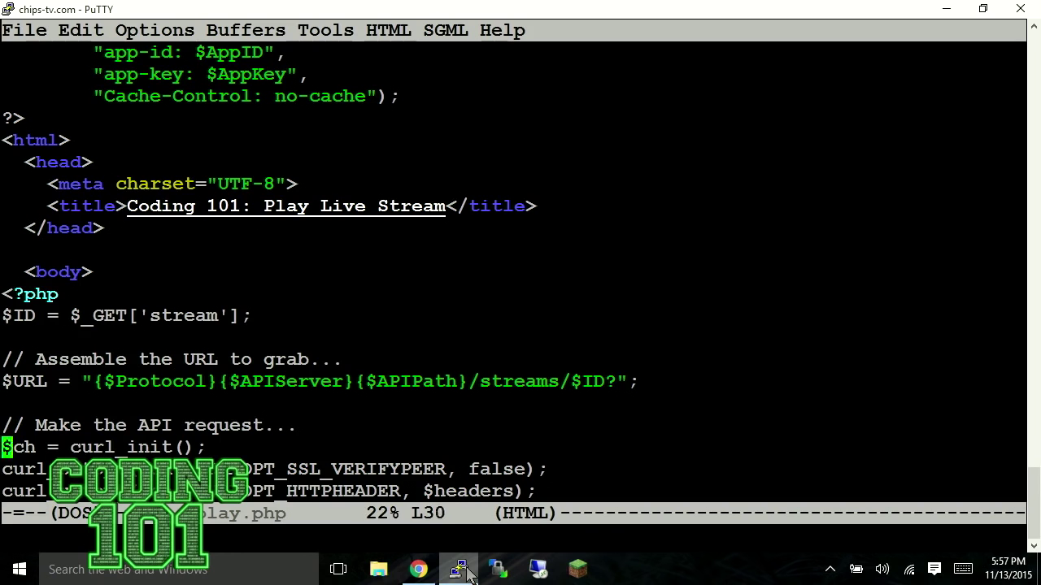
key("Down")
key("Down")
key("Down")
key("Down")
key("Down")
key("Down")
key("Down")
key("Right")
key("Right")
key("BackSpace")
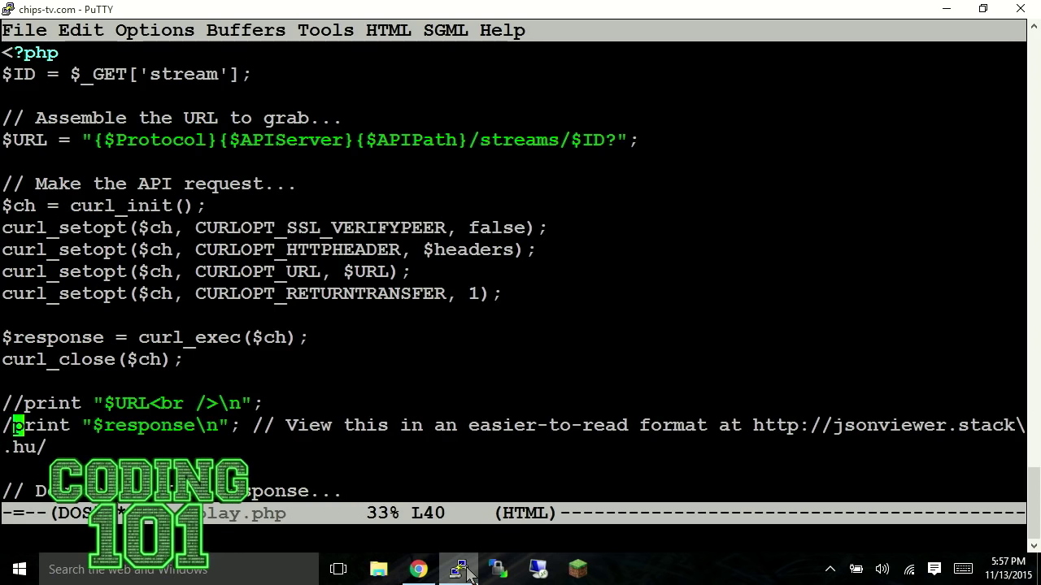
key("BackSpace")
key("ctrl+x")
key("ctrl+s")
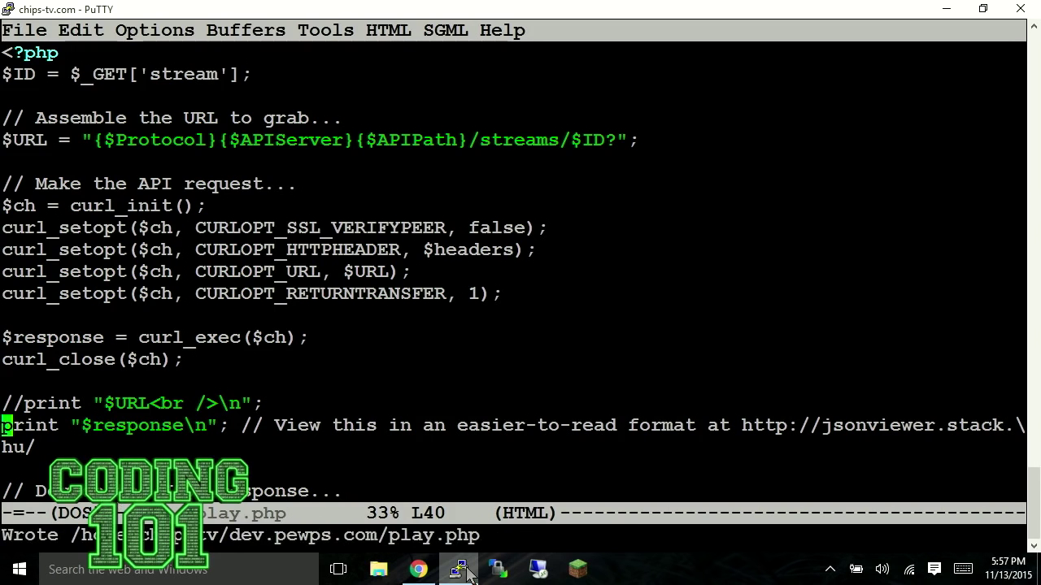
Reload the Spreaker play page to show the raw JSON and view its page source
left_click(418, 569)
left_click(60, 37)
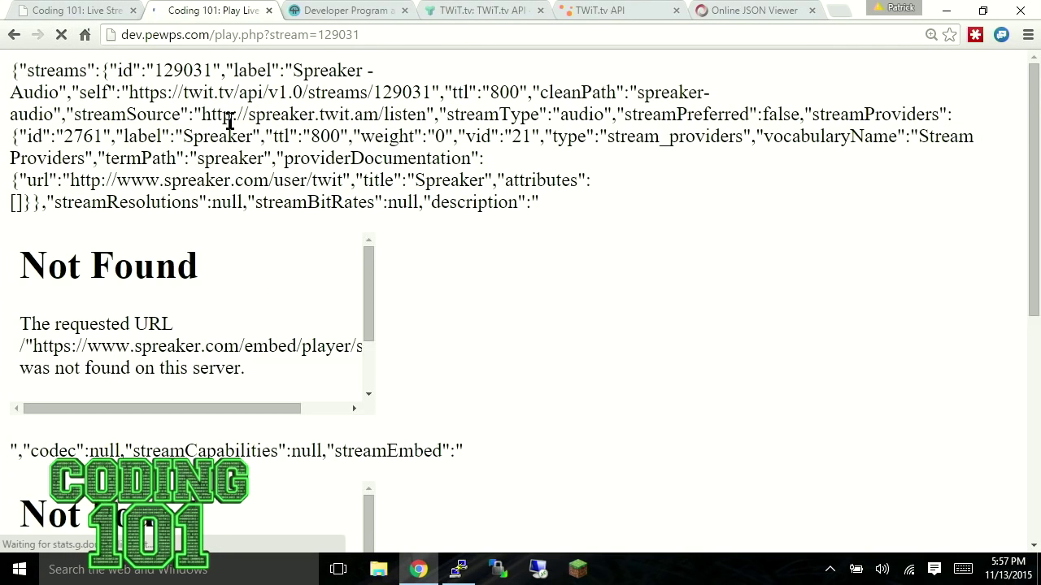
right_click(234, 121)
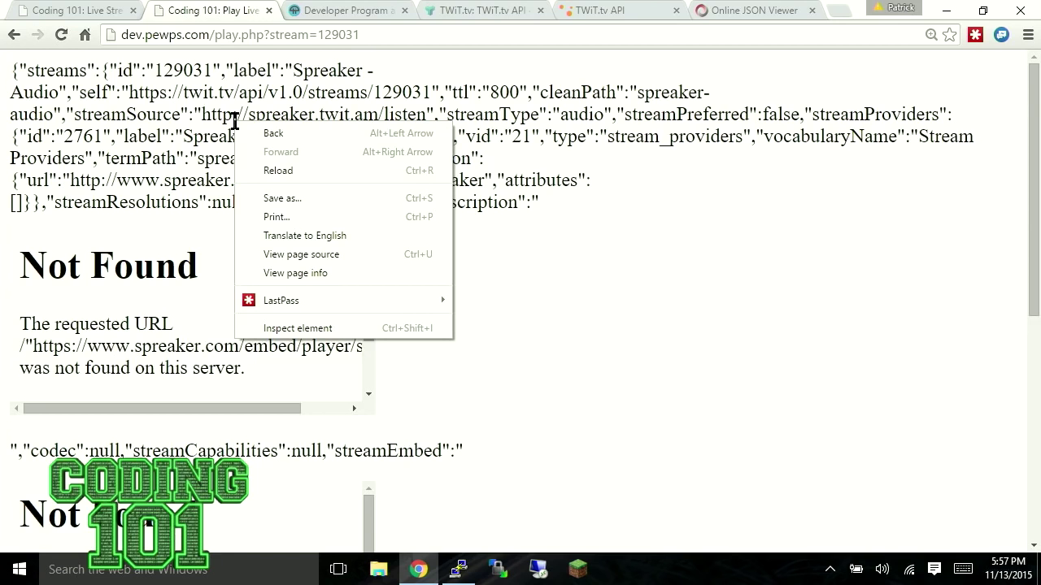
left_click(307, 251)
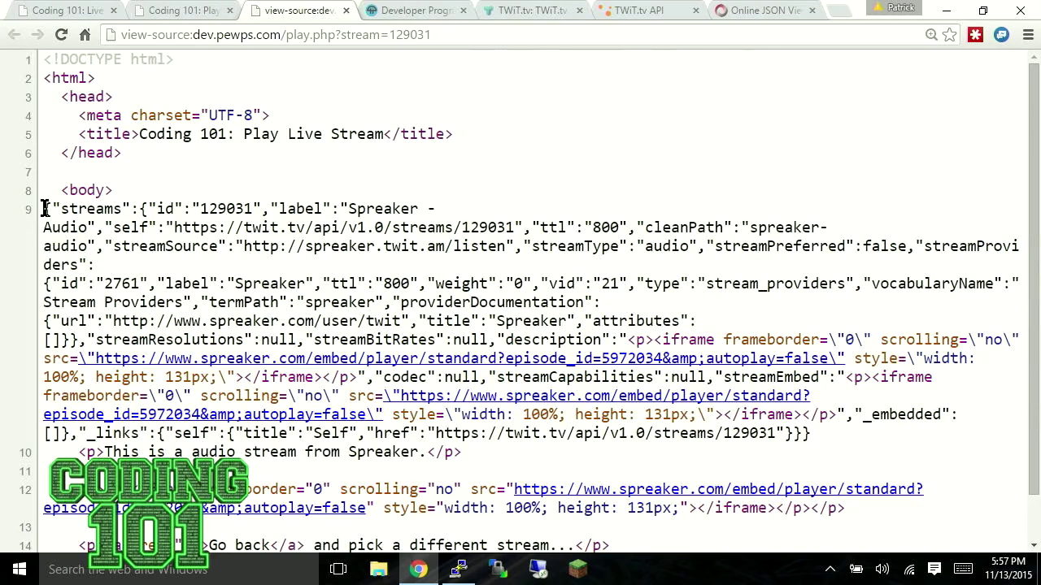
Select the JSON response on source line 9, then return to the dev.pewps.com stream list
left_click_drag(45, 209, 954, 362)
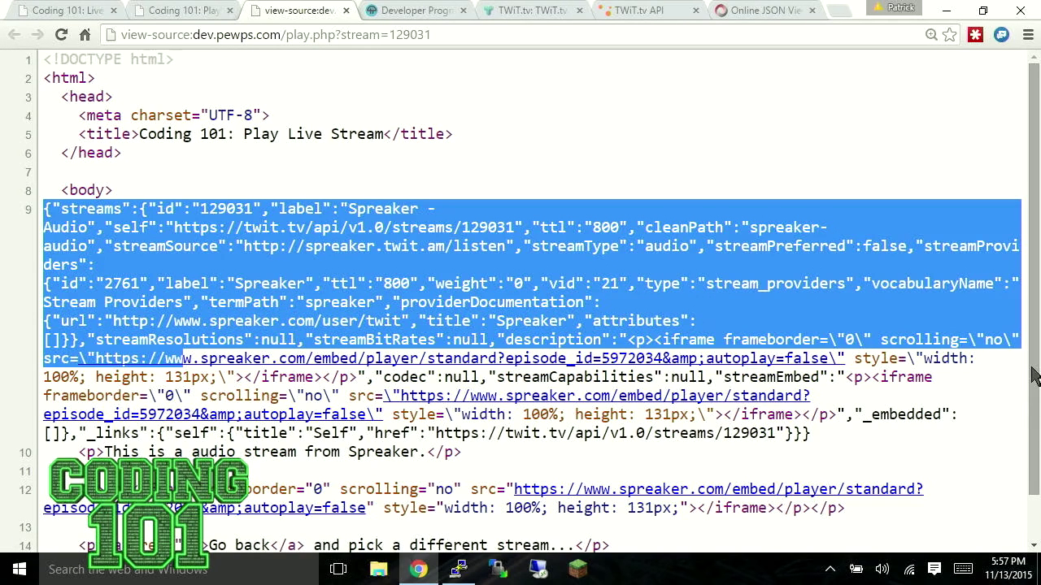
scroll(1032, 376, "down", 1)
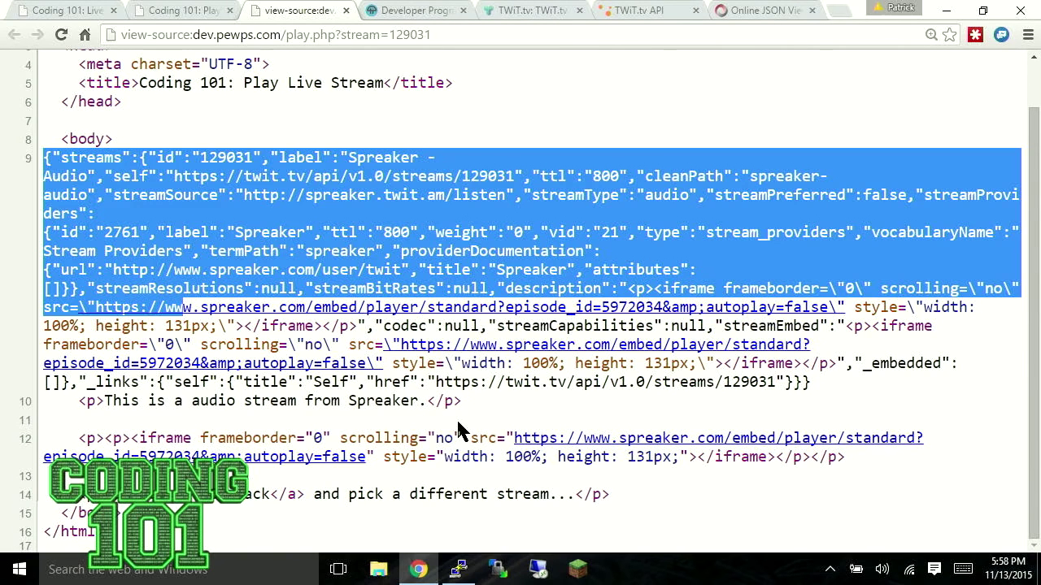
left_click(828, 378, "shift")
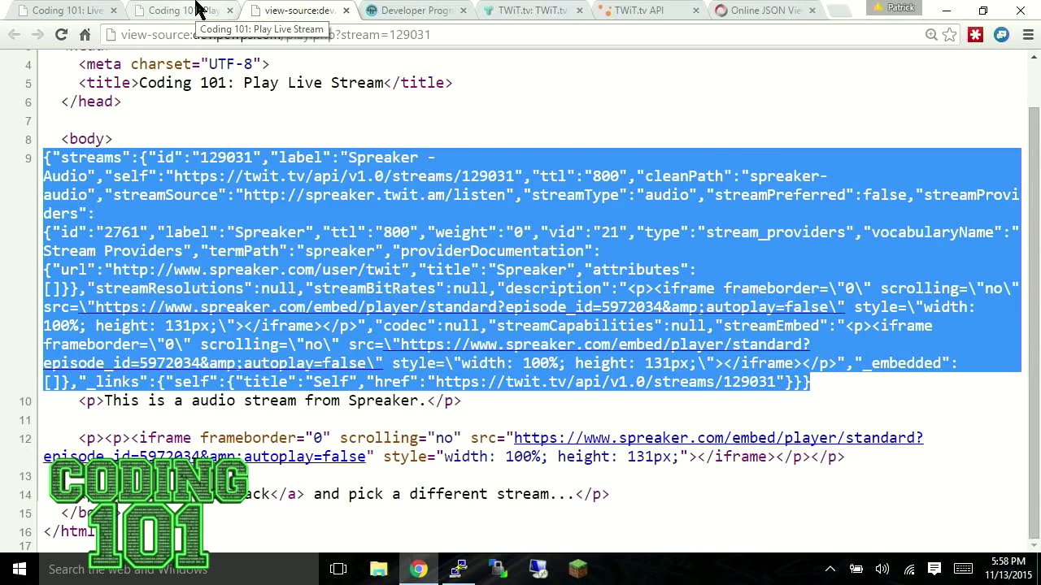
left_click(91, 10)
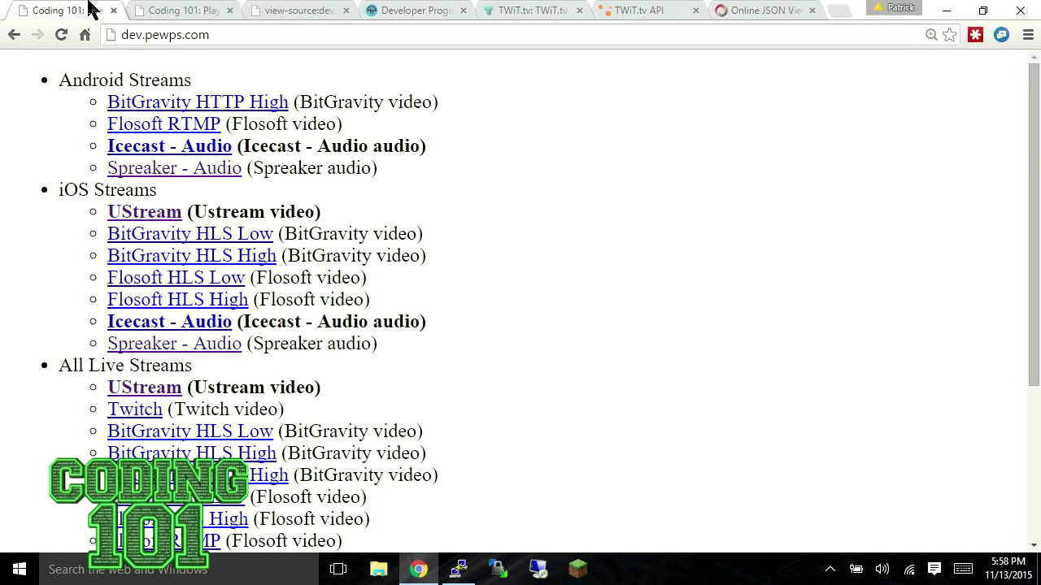